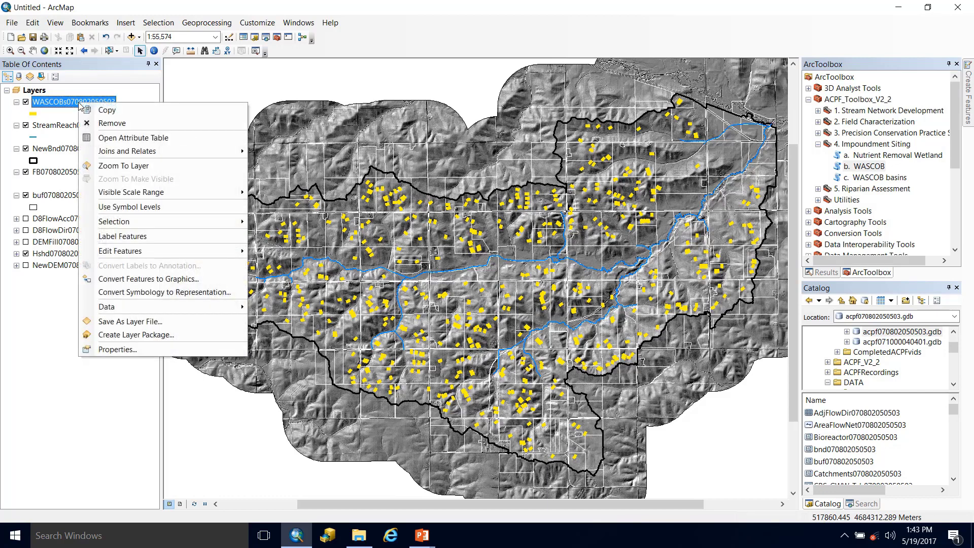
pyautogui.click(101, 135)
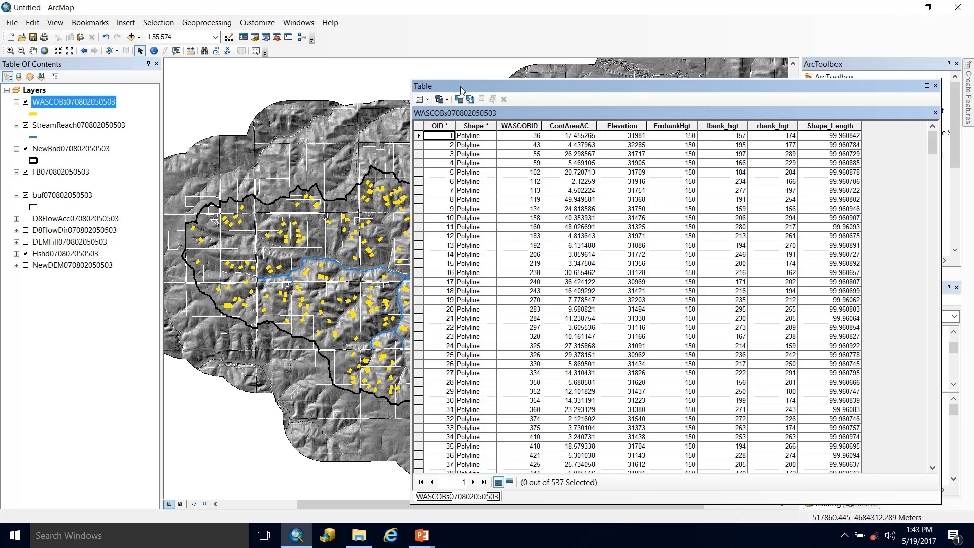
pyautogui.moveTo(460, 90); pyautogui.dragTo(368, 82)
pyautogui.click(327, 92)
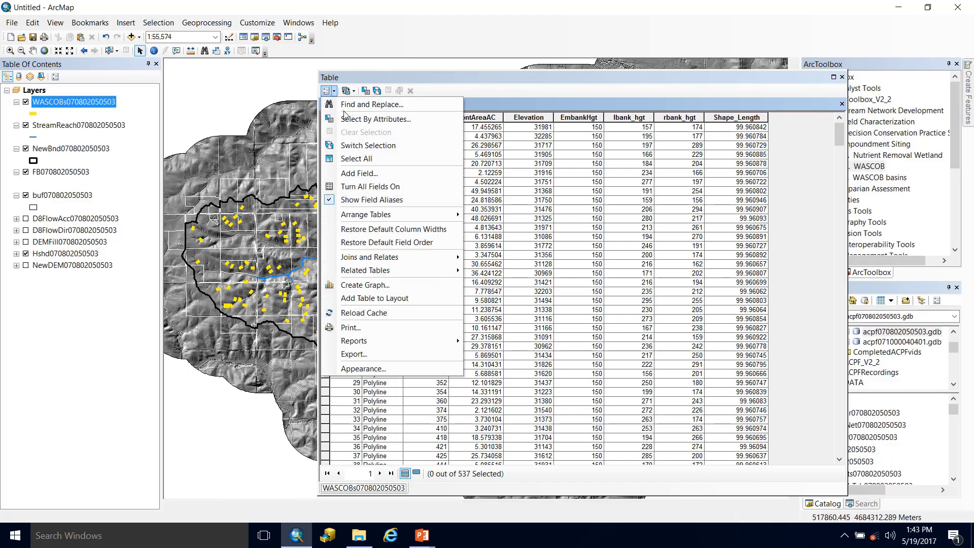
pyautogui.click(355, 120)
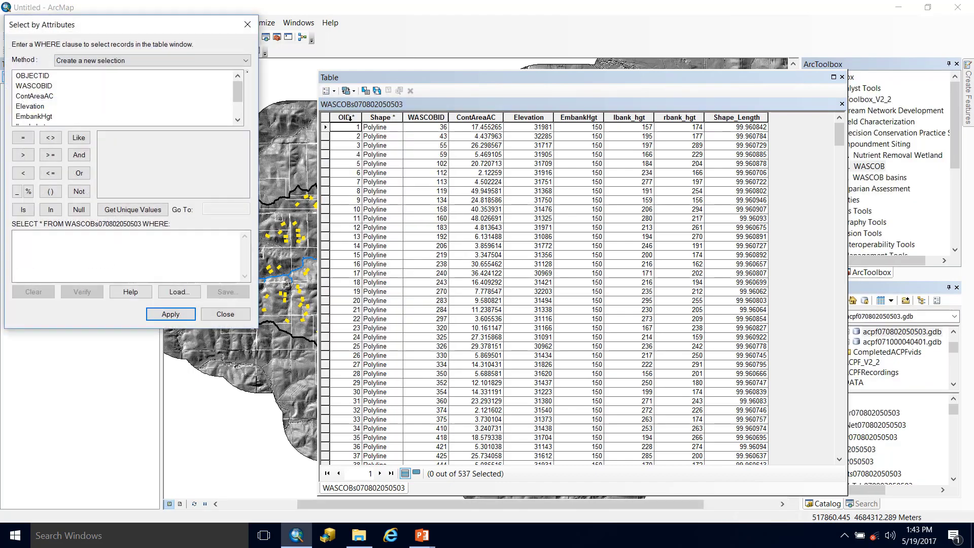
pyautogui.moveTo(143, 29); pyautogui.dragTo(256, 134)
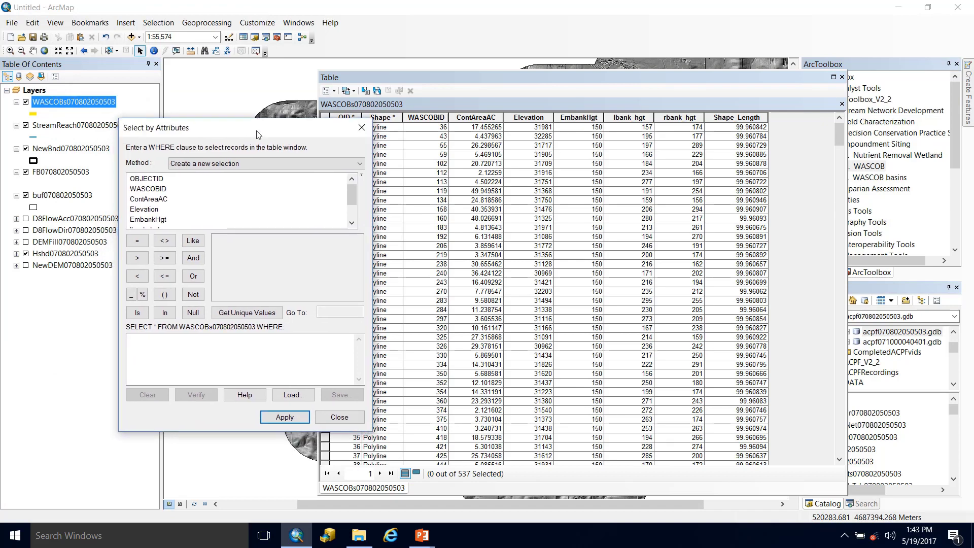
pyautogui.doubleClick(161, 200)
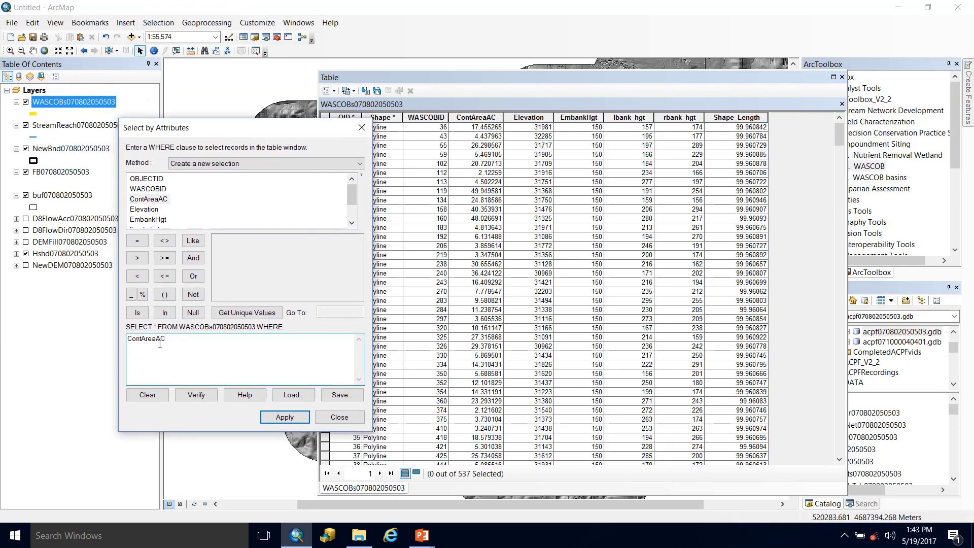
pyautogui.click(137, 258)
pyautogui.click(296, 417)
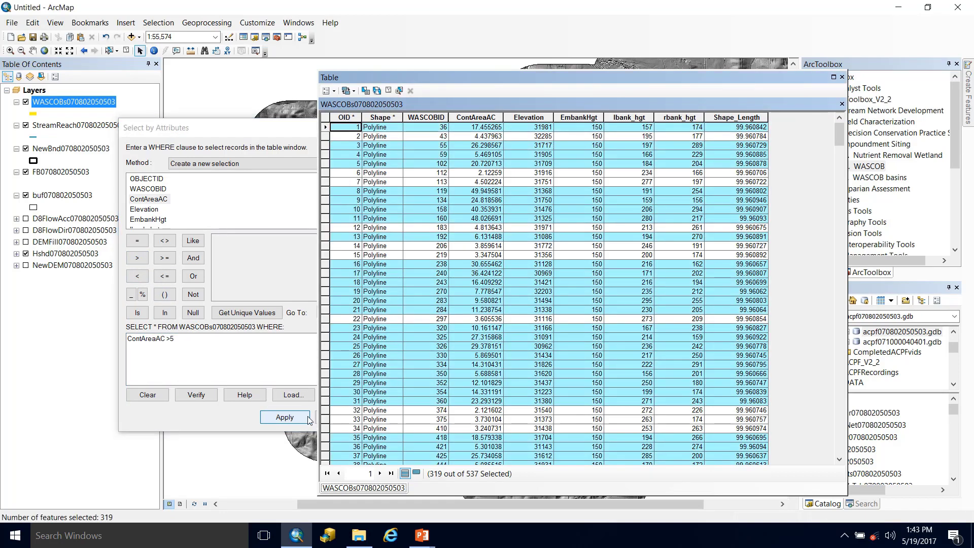
pyautogui.click(269, 133)
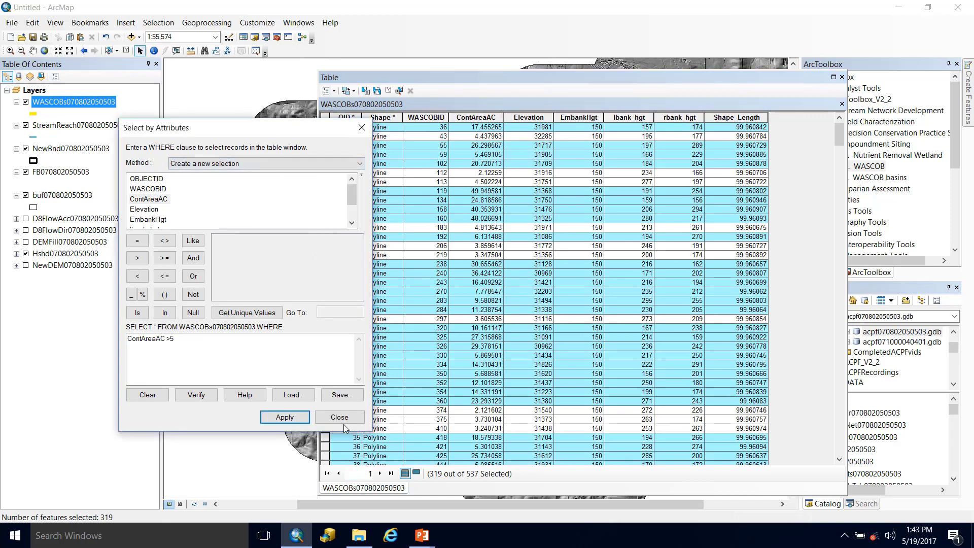
pyautogui.click(340, 417)
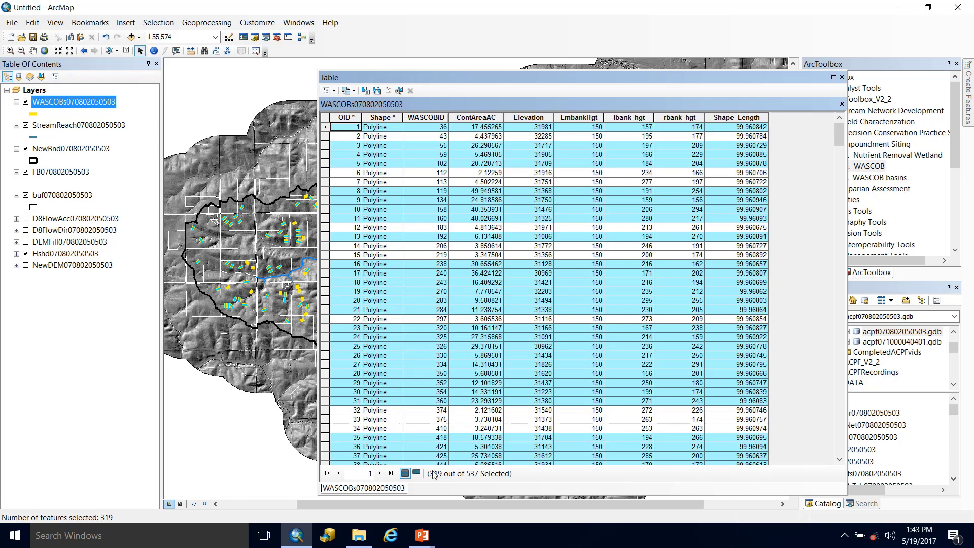
pyautogui.click(842, 77)
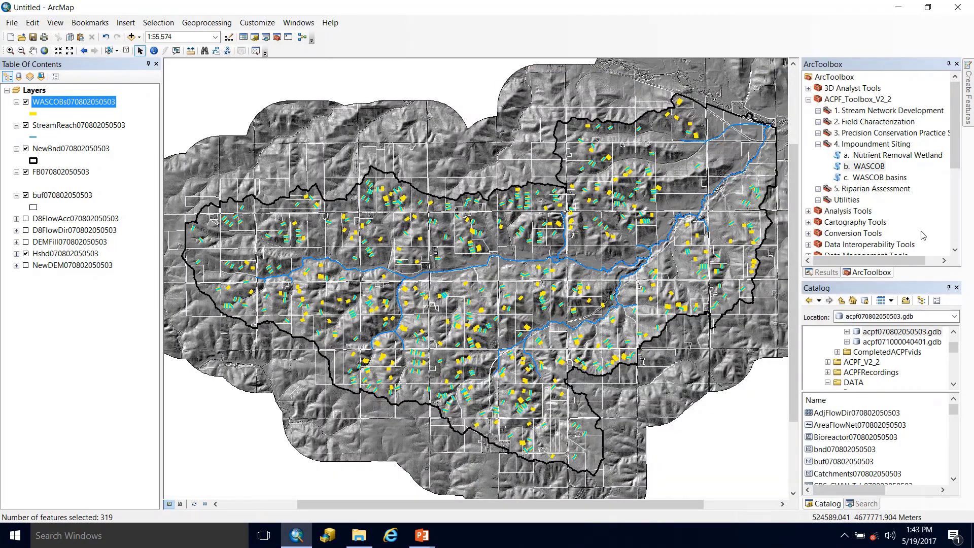
pyautogui.click(877, 178)
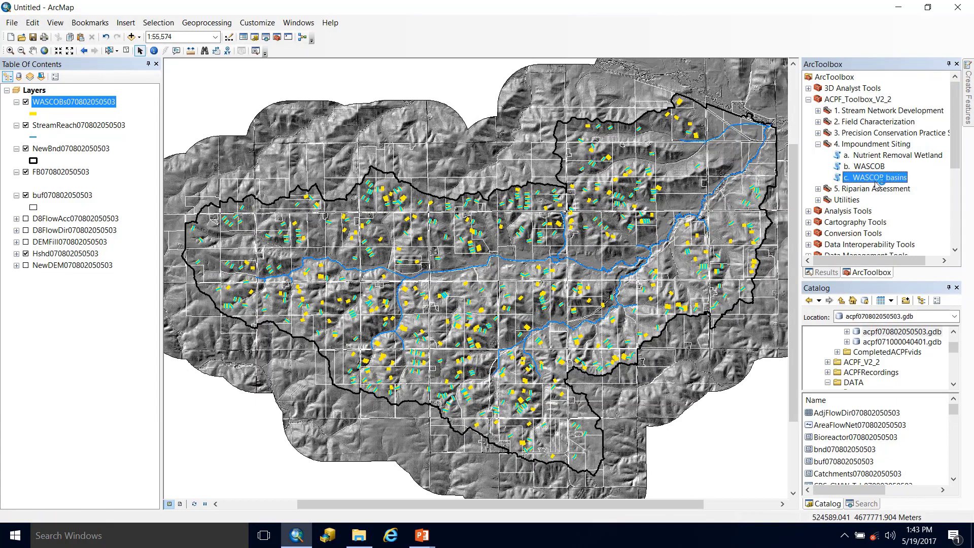
pyautogui.doubleClick(876, 178)
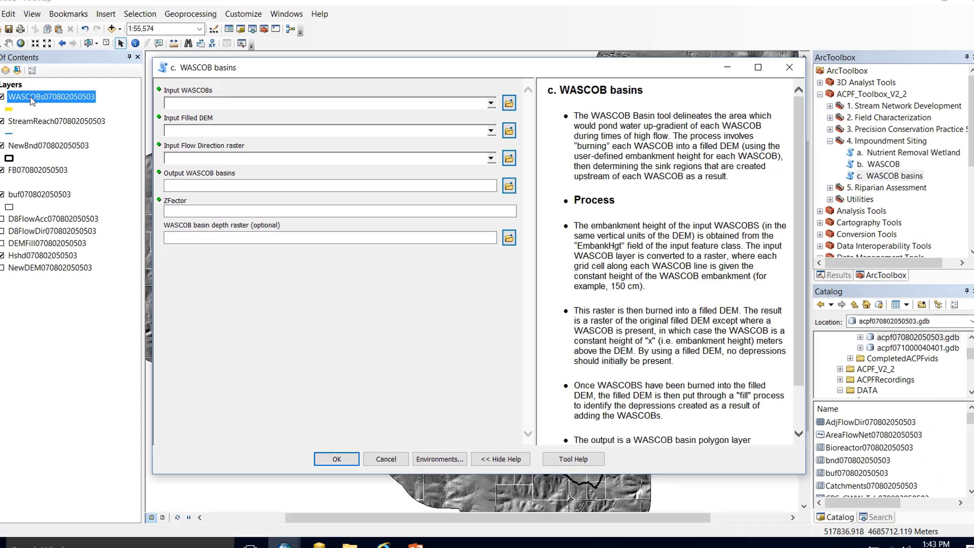
pyautogui.click(30, 96)
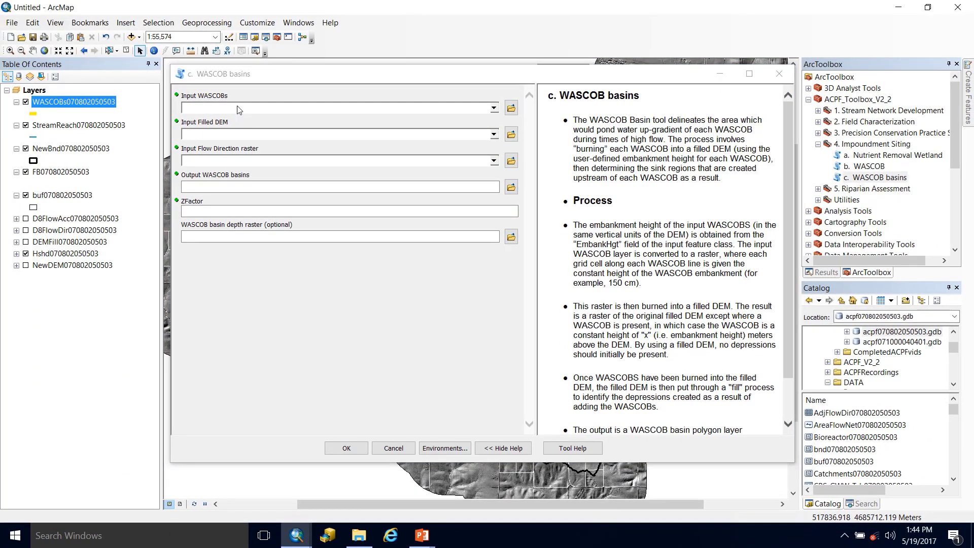
pyautogui.moveTo(238, 110); pyautogui.dragTo(239, 110)
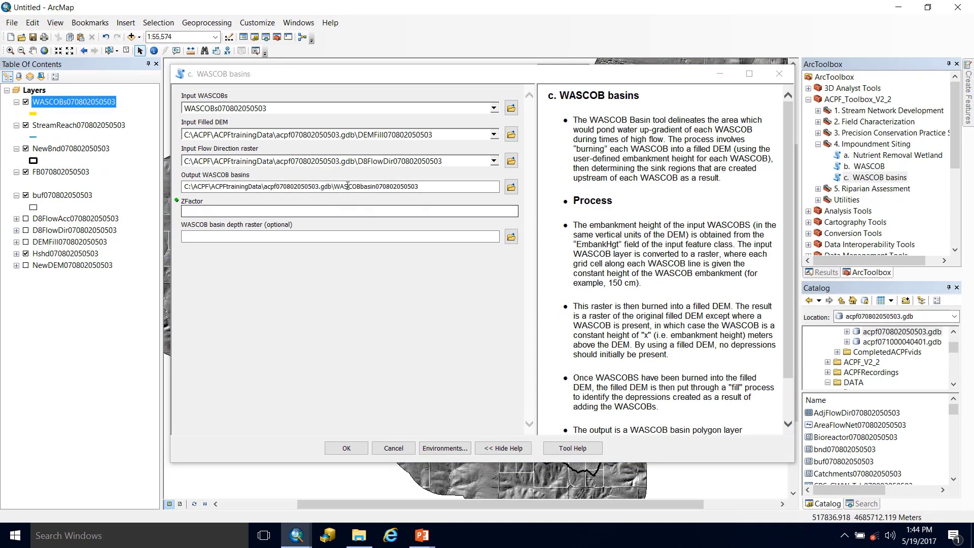
pyautogui.click(308, 213)
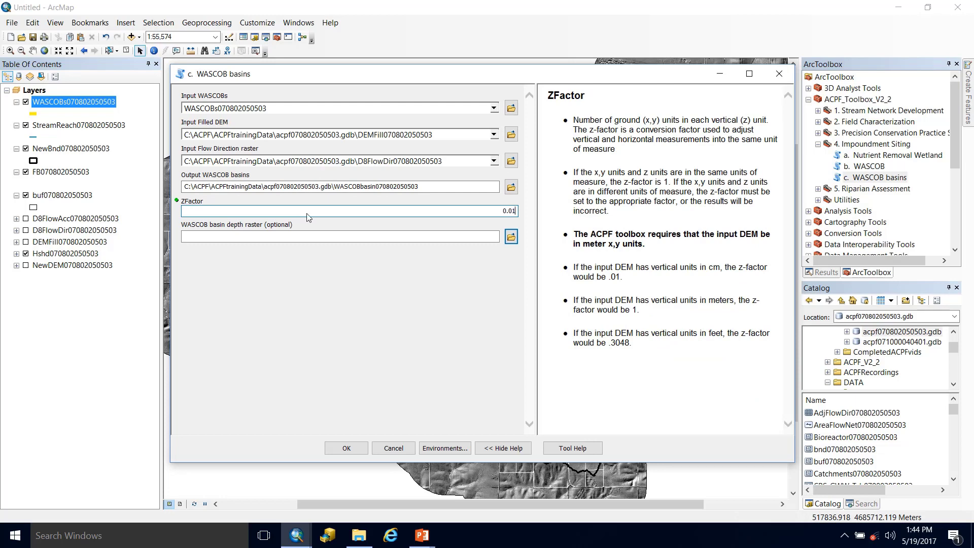
pyautogui.click(306, 238)
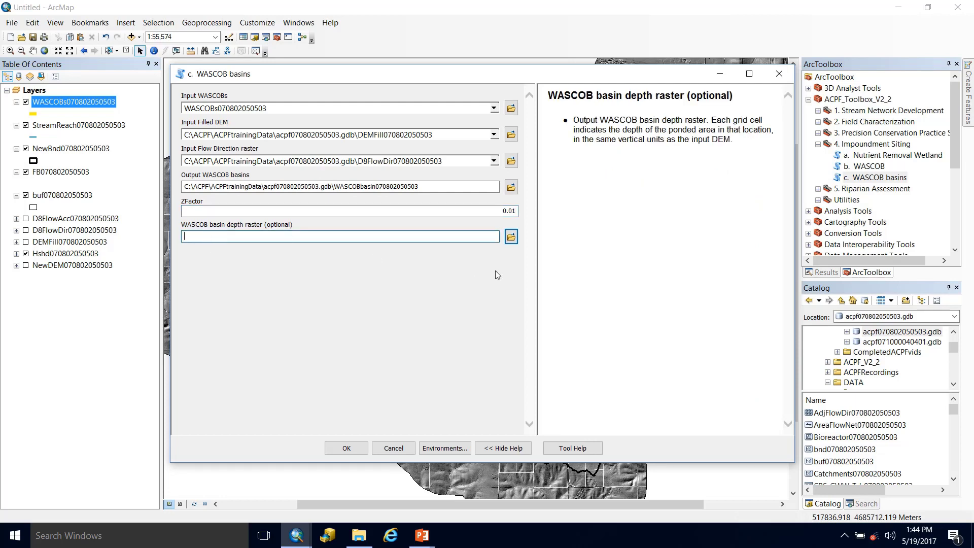
pyautogui.click(511, 236)
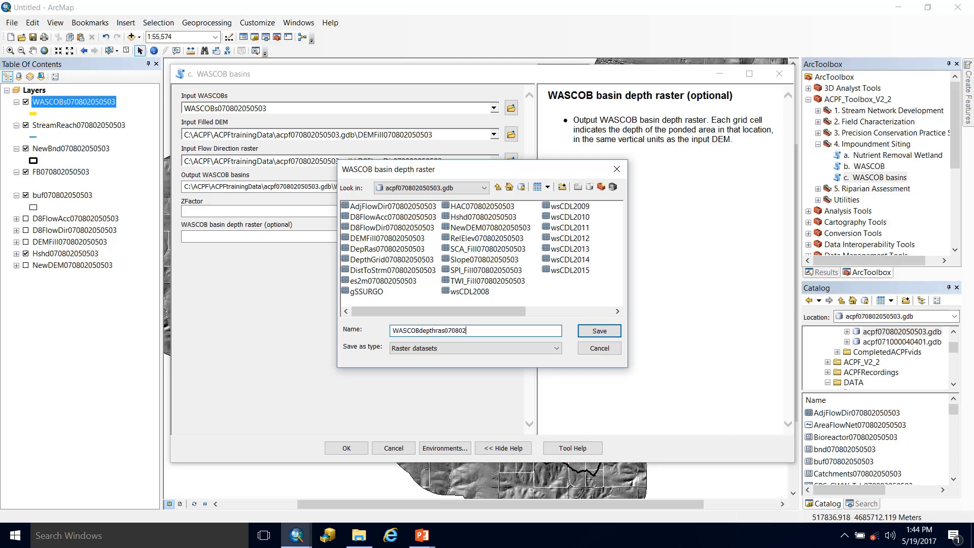
pyautogui.write('050503')
pyautogui.press('Return')
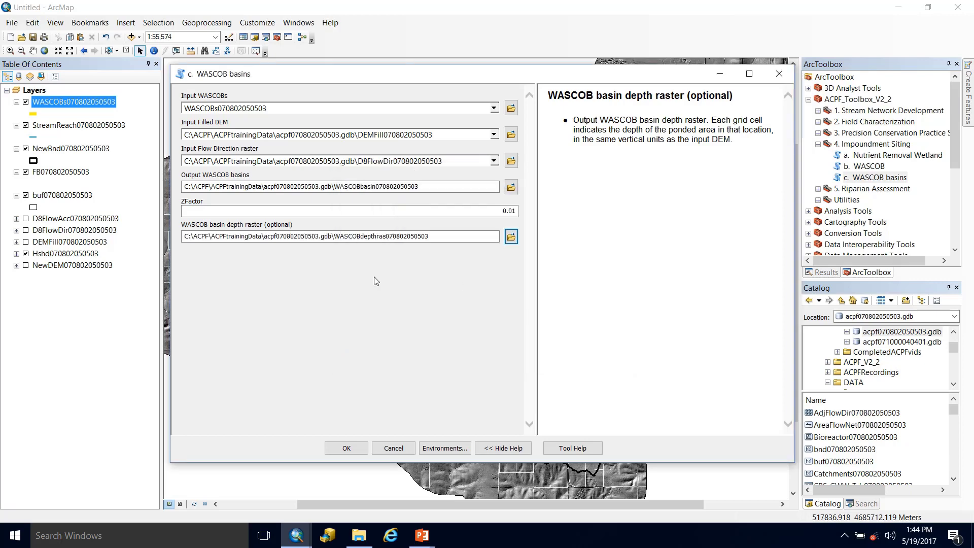
pyautogui.click(339, 449)
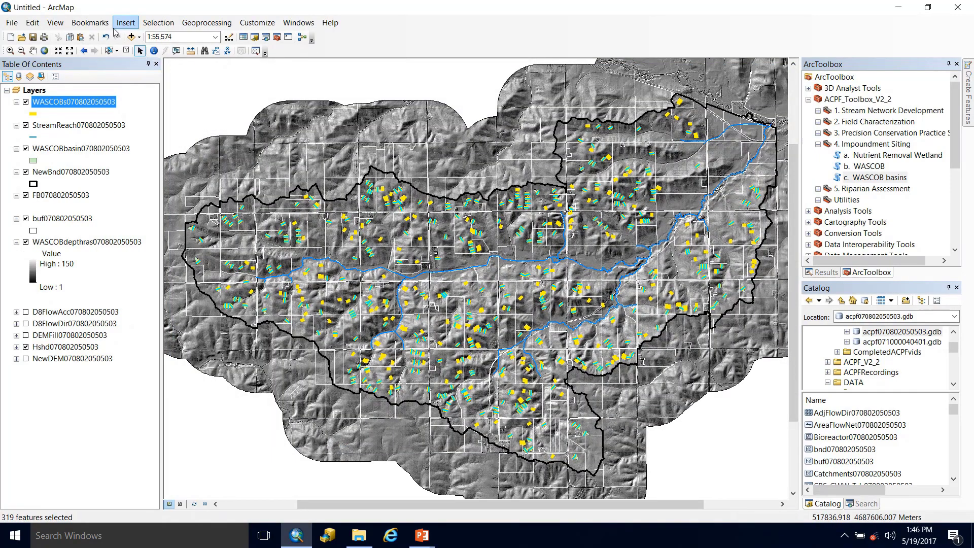
pyautogui.click(10, 51)
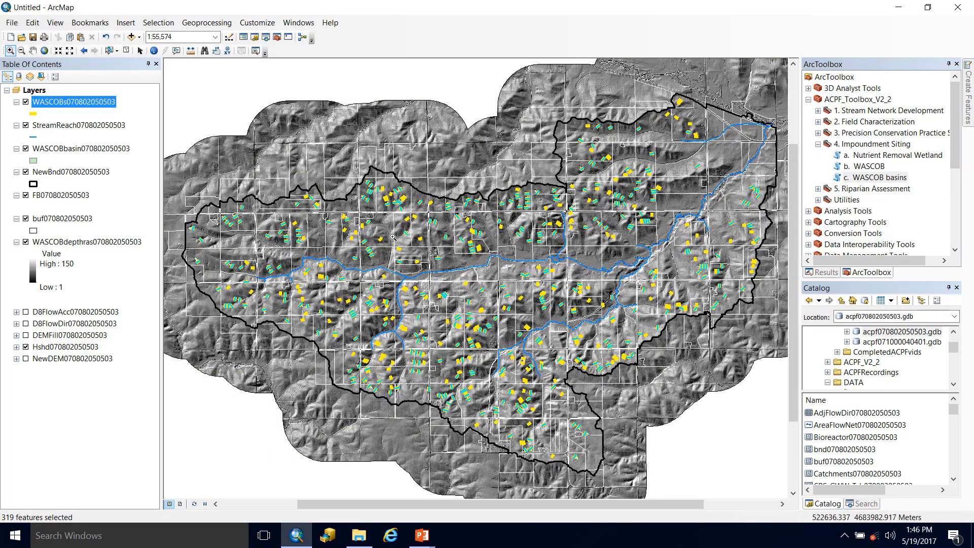
pyautogui.moveTo(339, 217); pyautogui.dragTo(417, 272)
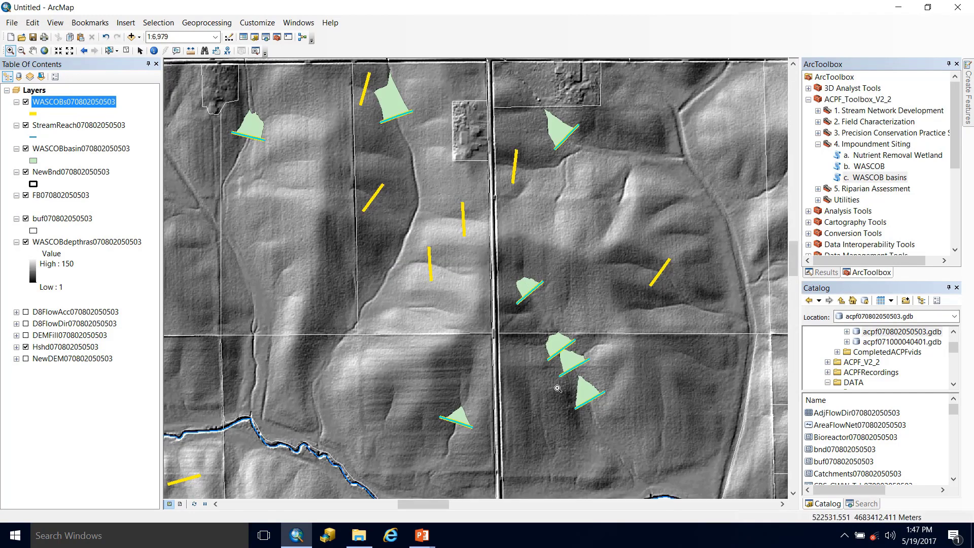
pyautogui.doubleClick(88, 103)
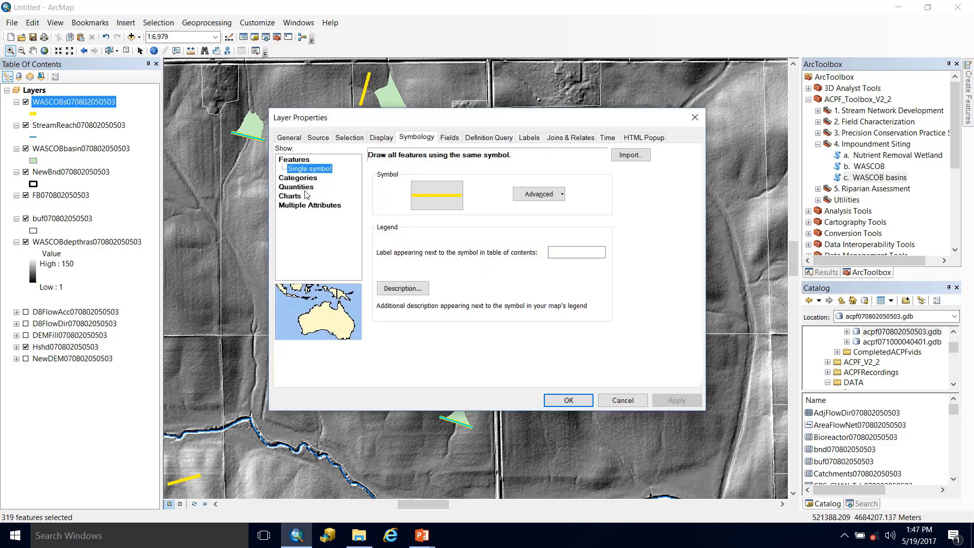
pyautogui.click(305, 189)
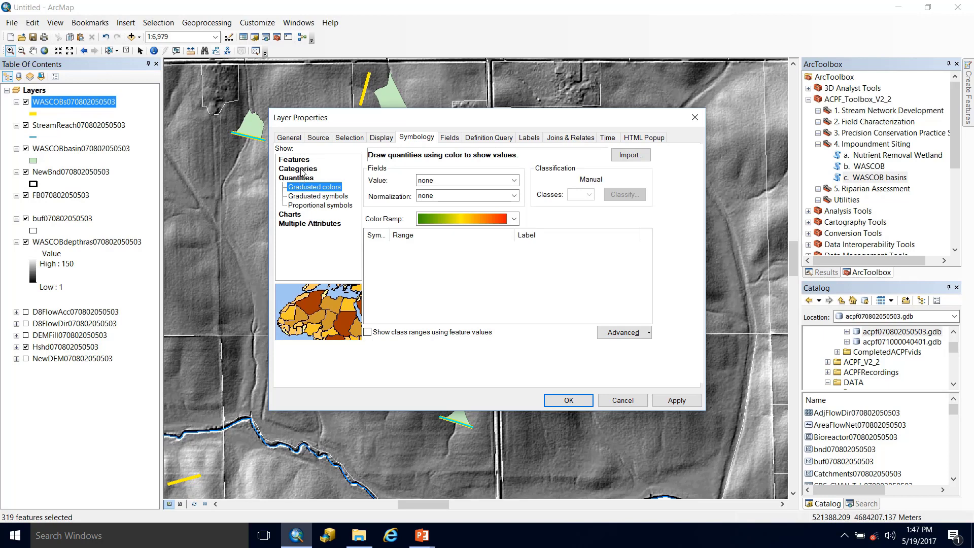
pyautogui.click(513, 180)
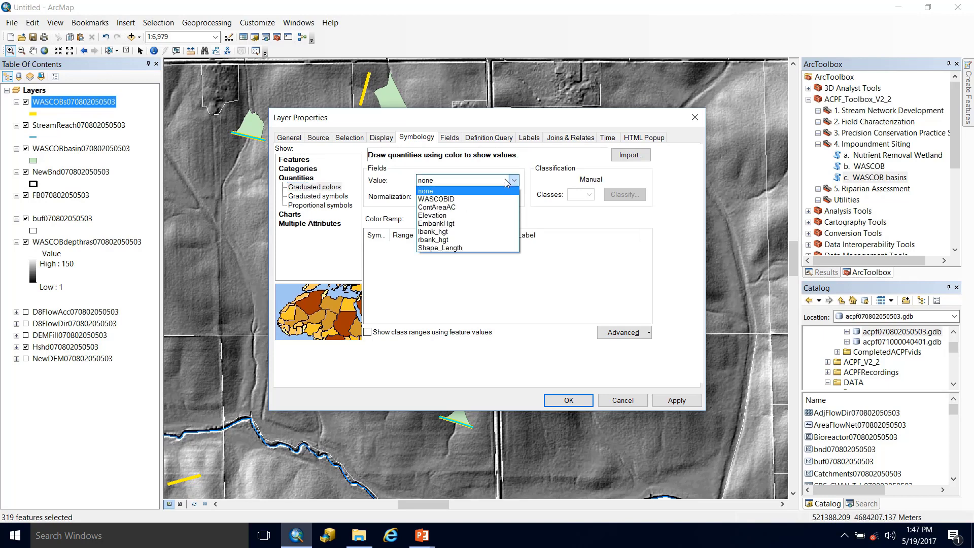
pyautogui.click(483, 207)
pyautogui.click(589, 195)
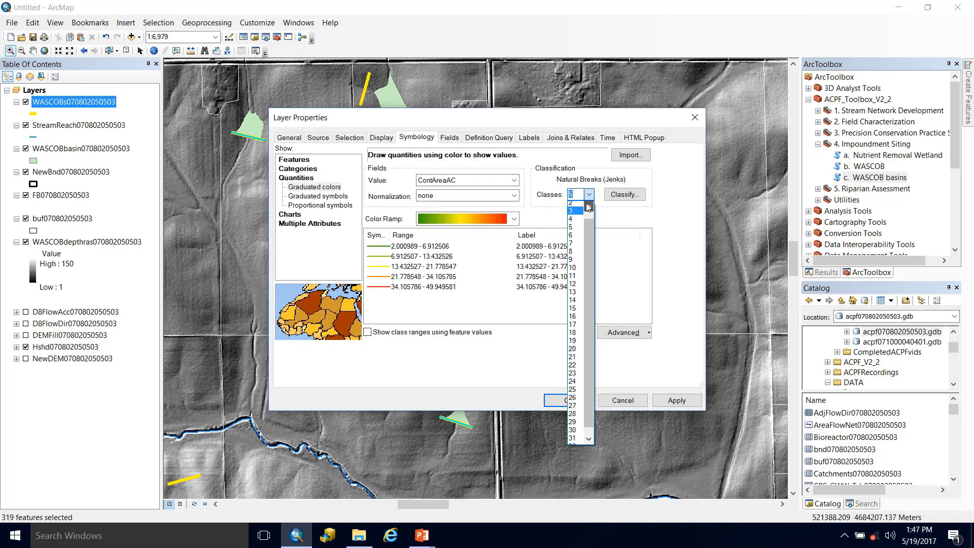
pyautogui.click(588, 206)
pyautogui.click(576, 209)
# Set the first break value of the ContAreaAC classification to 5
pyautogui.click(617, 195)
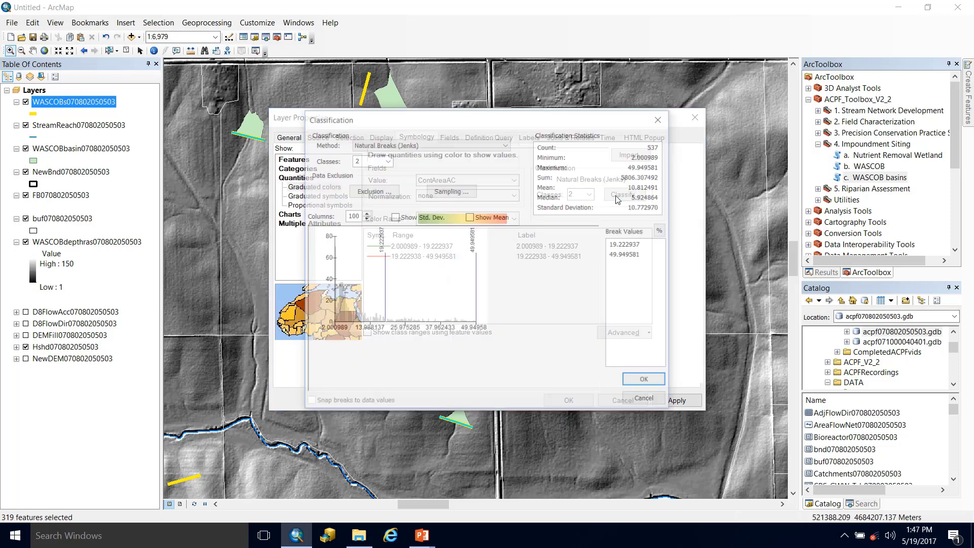
pyautogui.click(631, 244)
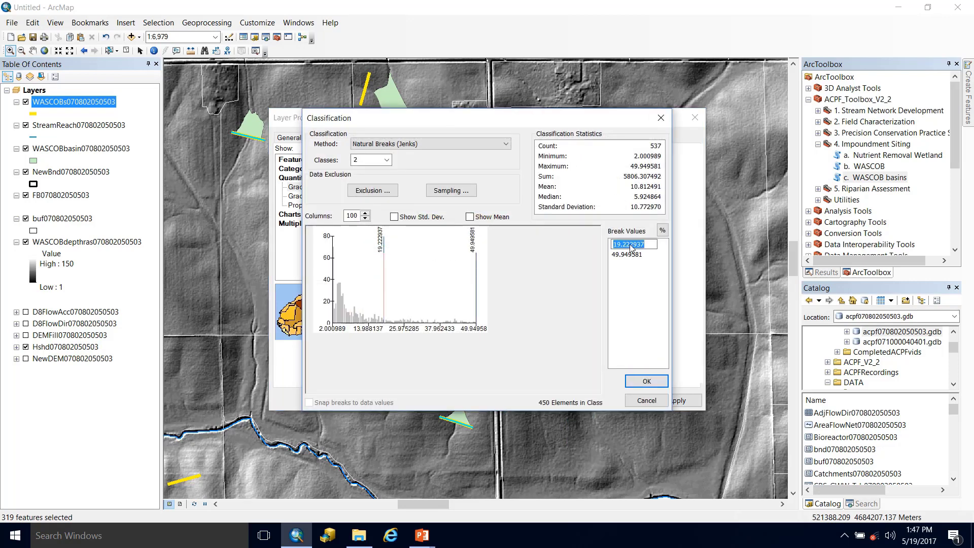
pyautogui.write('5')
pyautogui.press('Return')
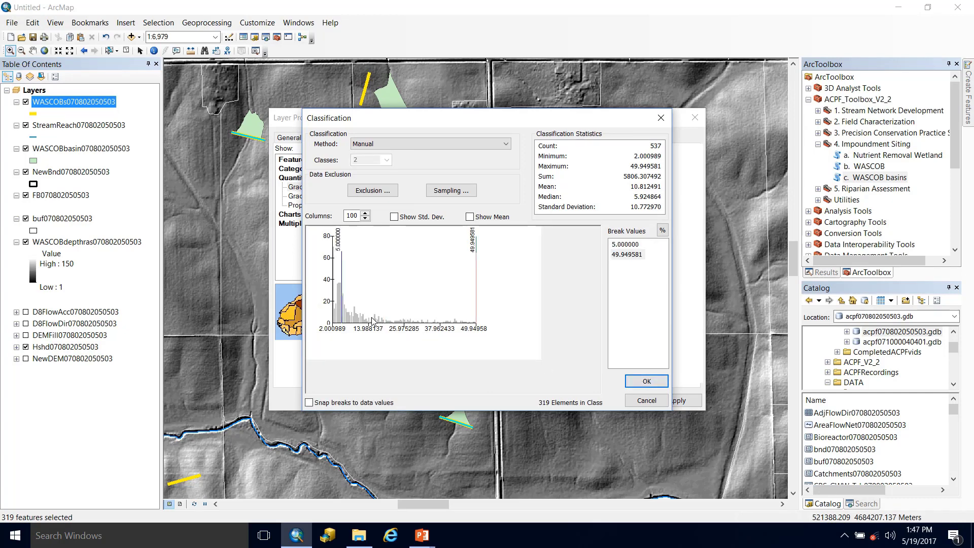
pyautogui.click(647, 381)
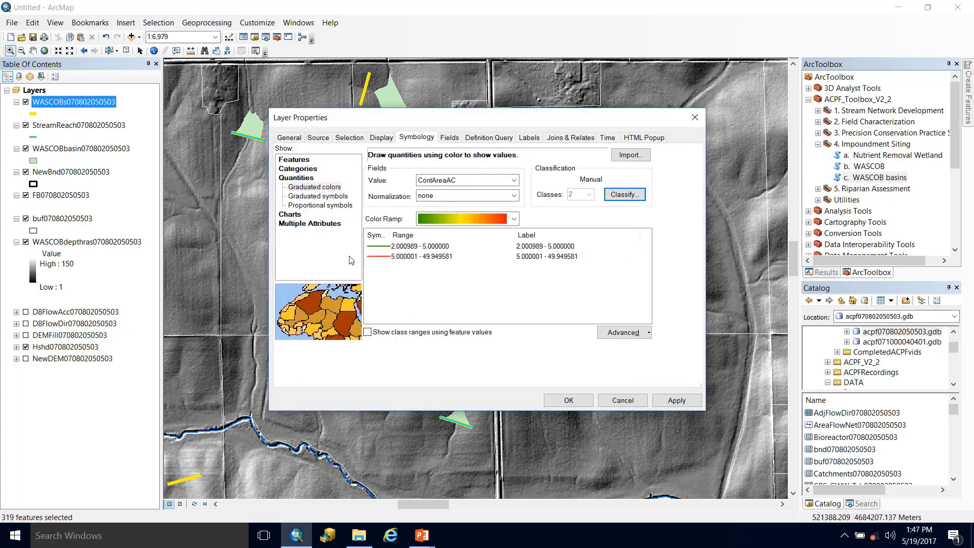
# Set the line symbol of the lower ContAreaAC class, up to 5, to No Color
pyautogui.doubleClick(367, 248)
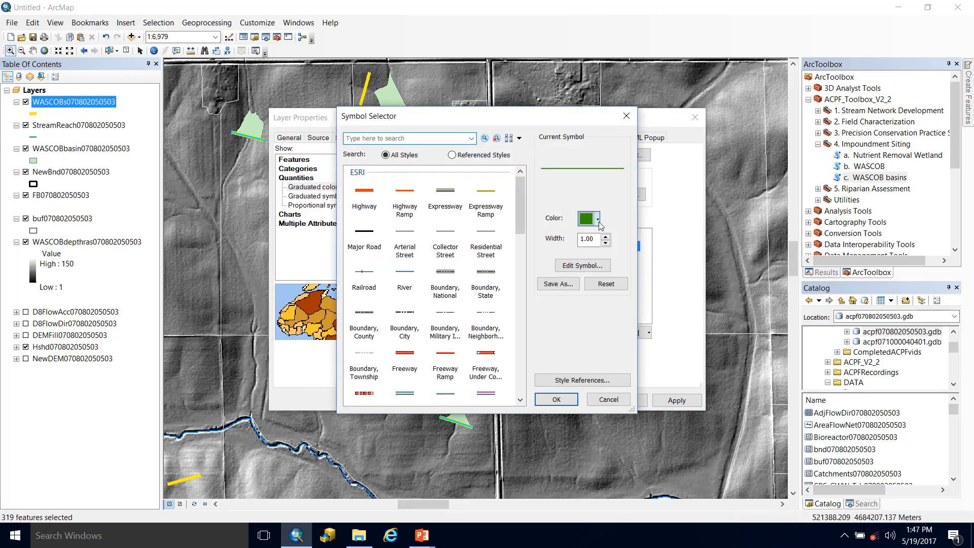
pyautogui.click(598, 219)
pyautogui.click(630, 298)
pyautogui.click(557, 399)
# Color the ContAreaAC class above 5 yellow, apply the layer symbology, and clear the feature selection
pyautogui.doubleClick(382, 258)
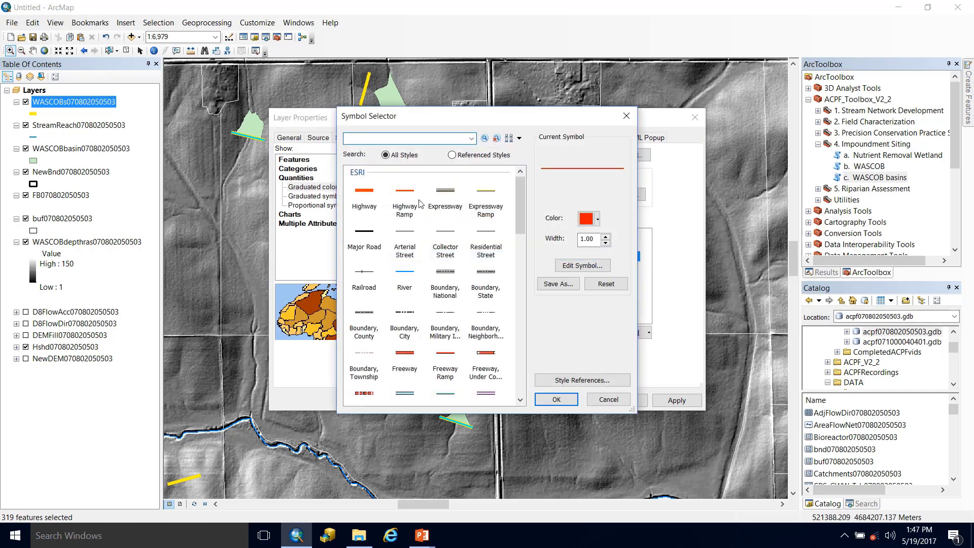
pyautogui.click(597, 219)
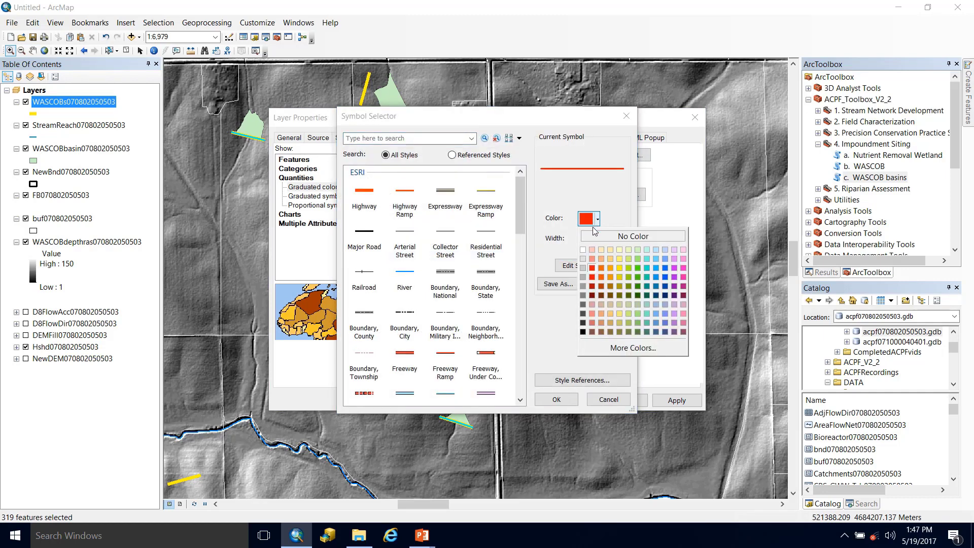
pyautogui.click(621, 269)
pyautogui.click(556, 399)
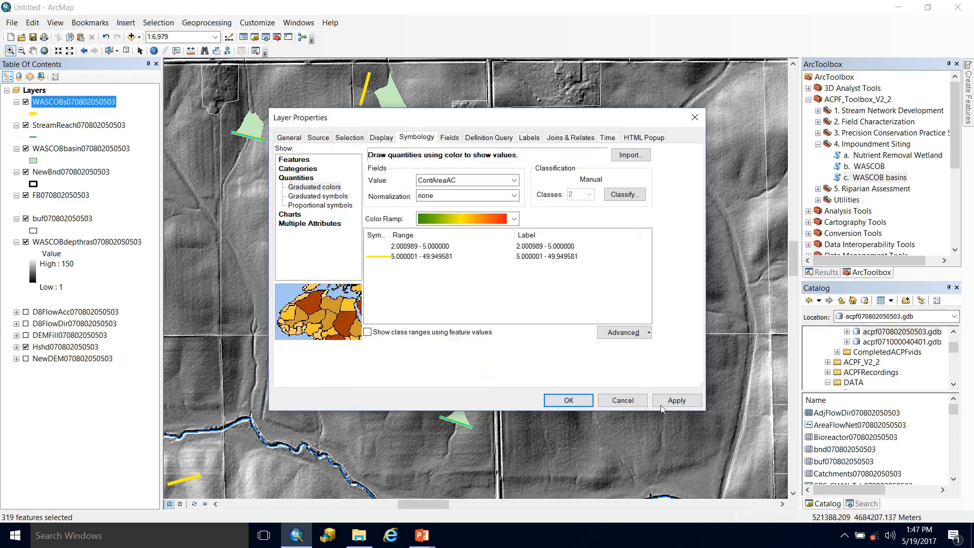
pyautogui.click(567, 405)
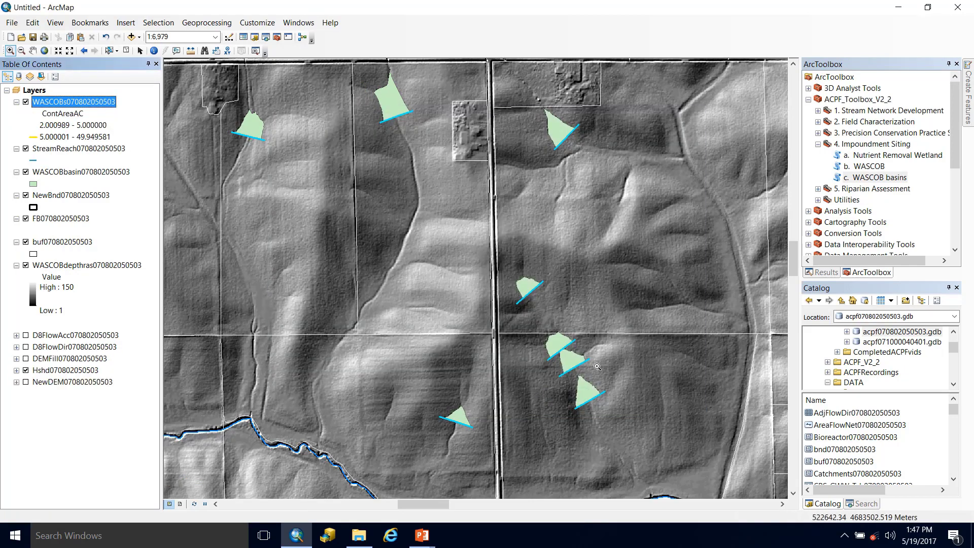
pyautogui.click(126, 50)
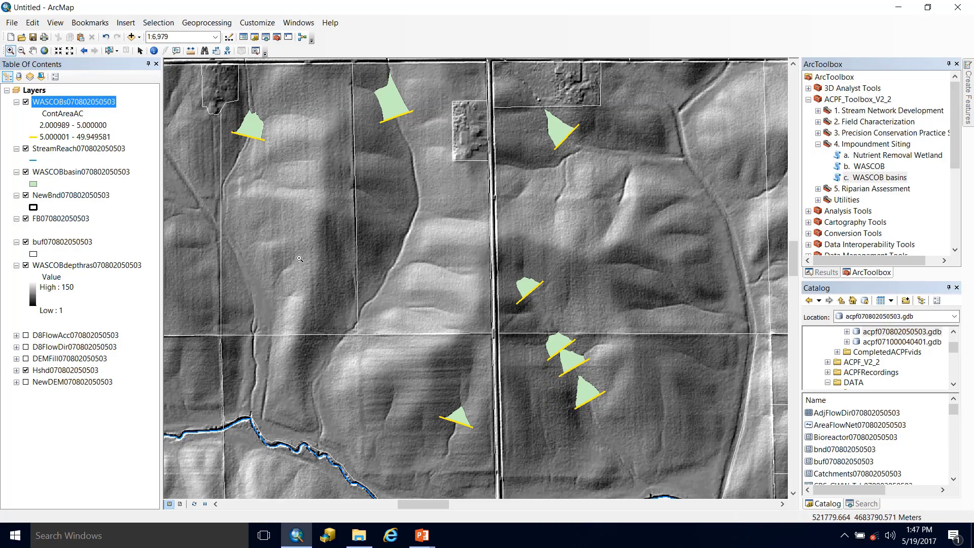
pyautogui.rightClick(54, 175)
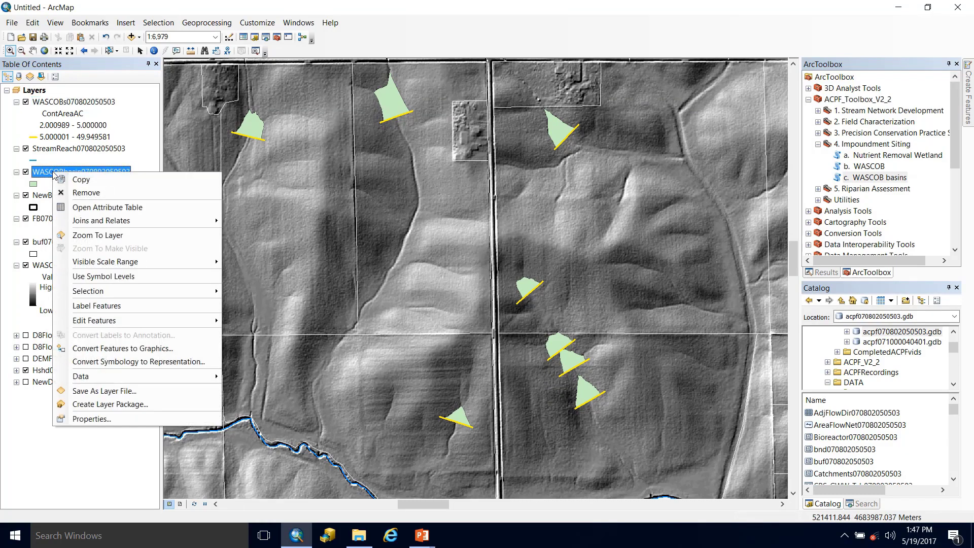
pyautogui.click(111, 209)
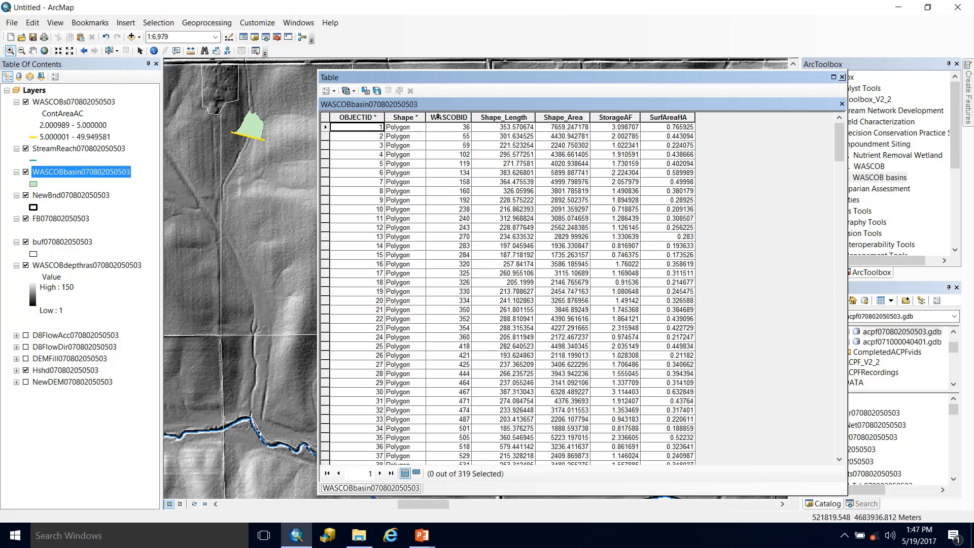
pyautogui.click(439, 117)
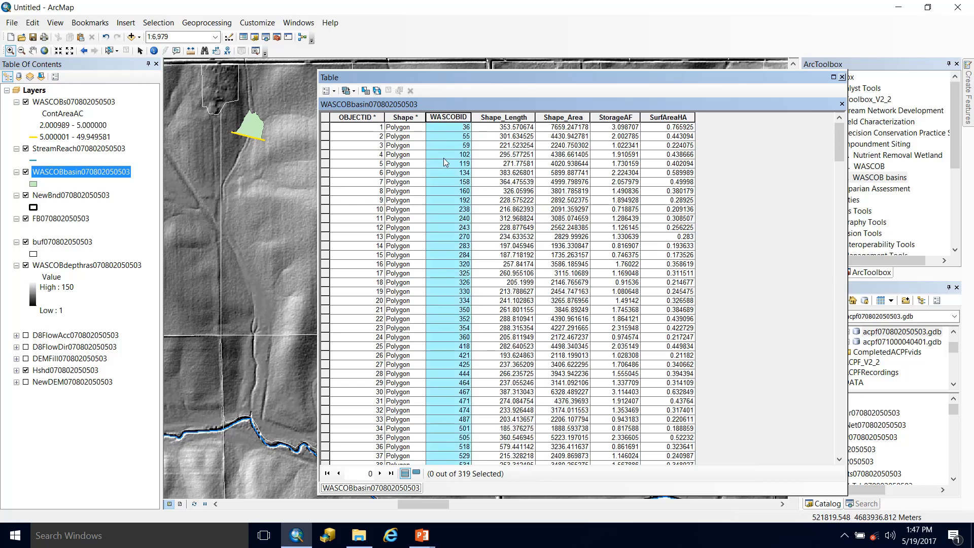
pyautogui.click(629, 118)
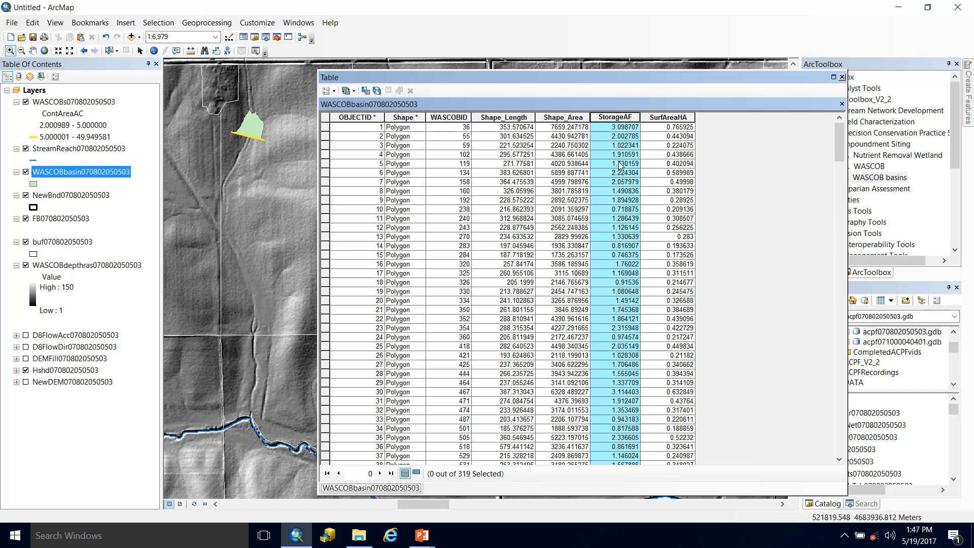
pyautogui.click(668, 117)
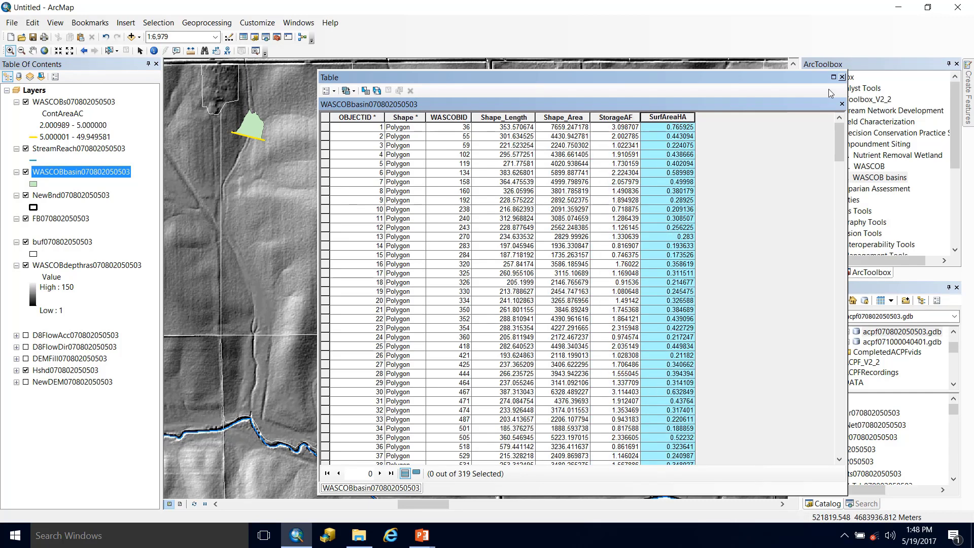
pyautogui.click(842, 78)
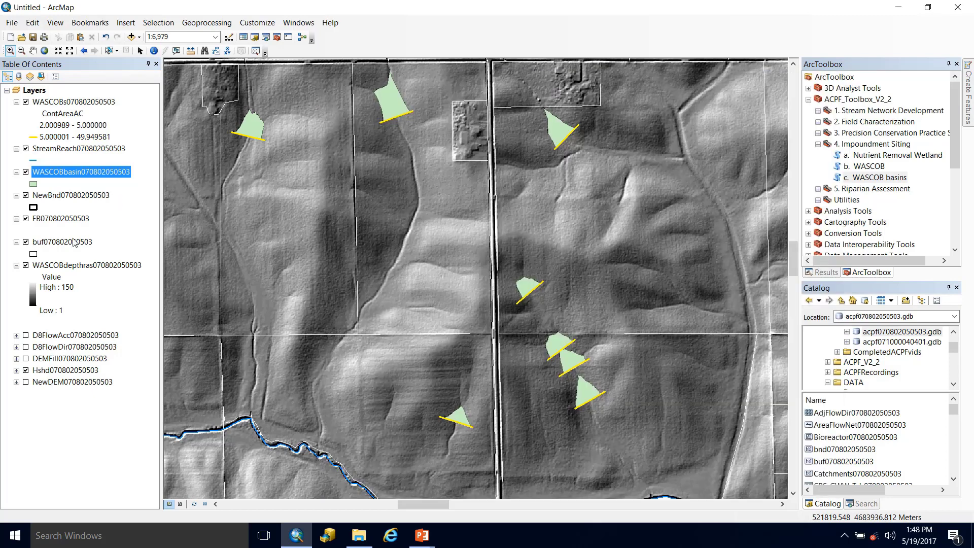
pyautogui.doubleClick(81, 173)
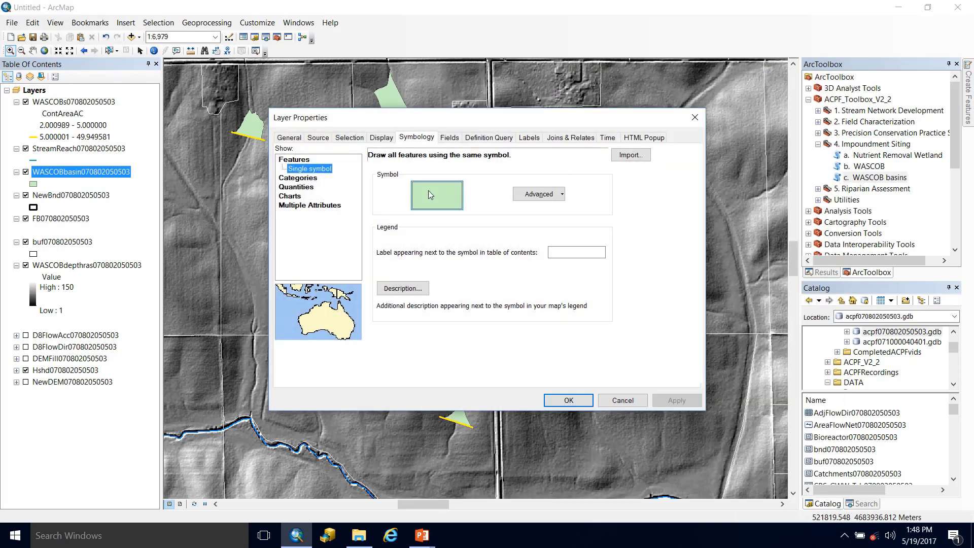
pyautogui.click(432, 205)
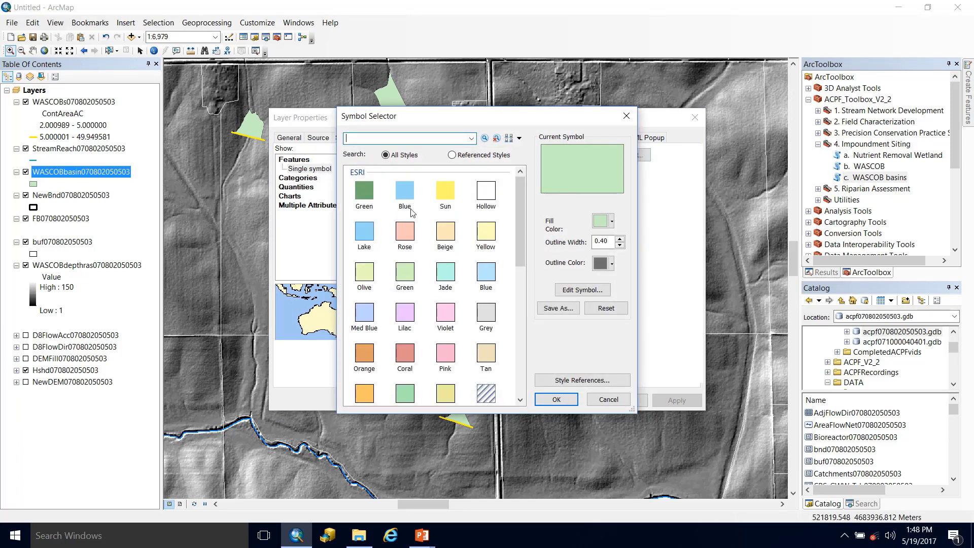
pyautogui.click(405, 188)
pyautogui.click(554, 400)
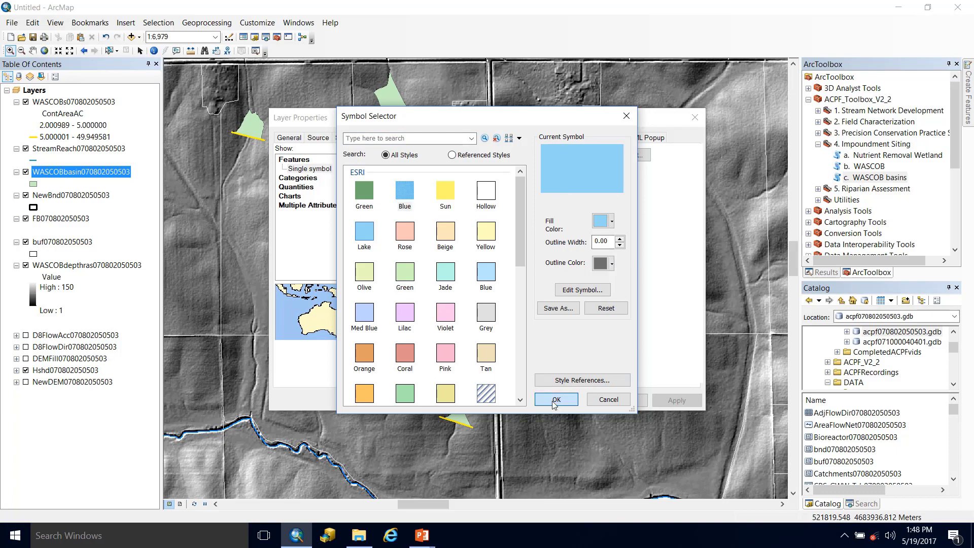
pyautogui.click(381, 137)
pyautogui.click(370, 169)
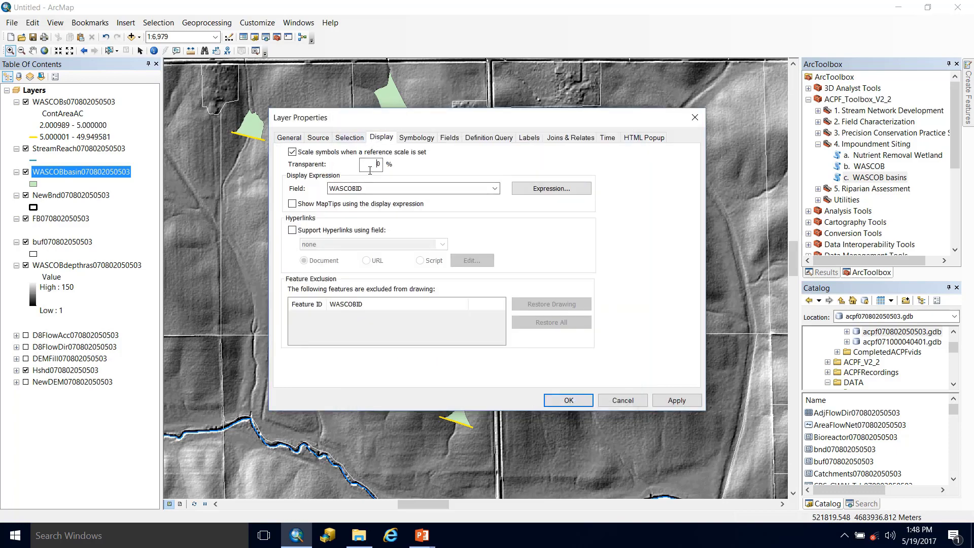
pyautogui.write('5')
pyautogui.press('Return')
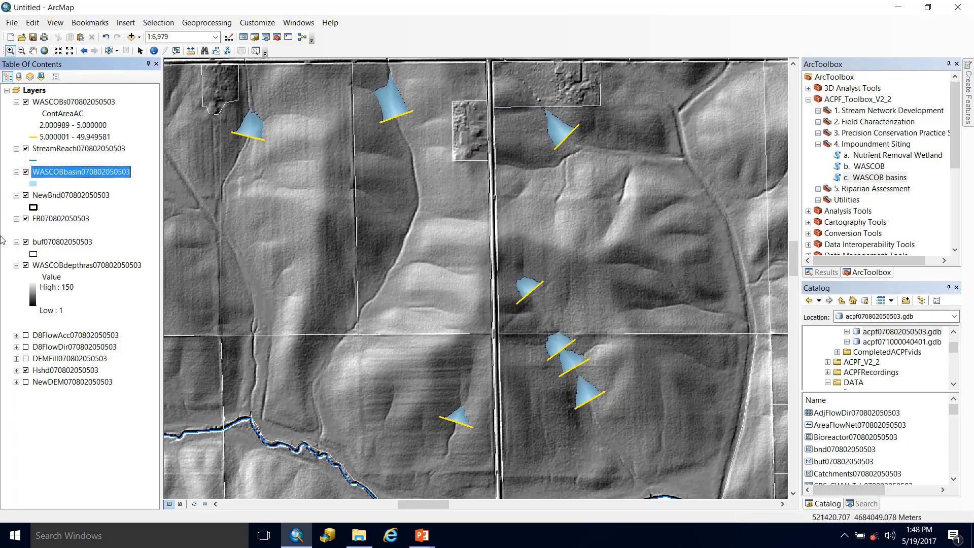
pyautogui.click(26, 266)
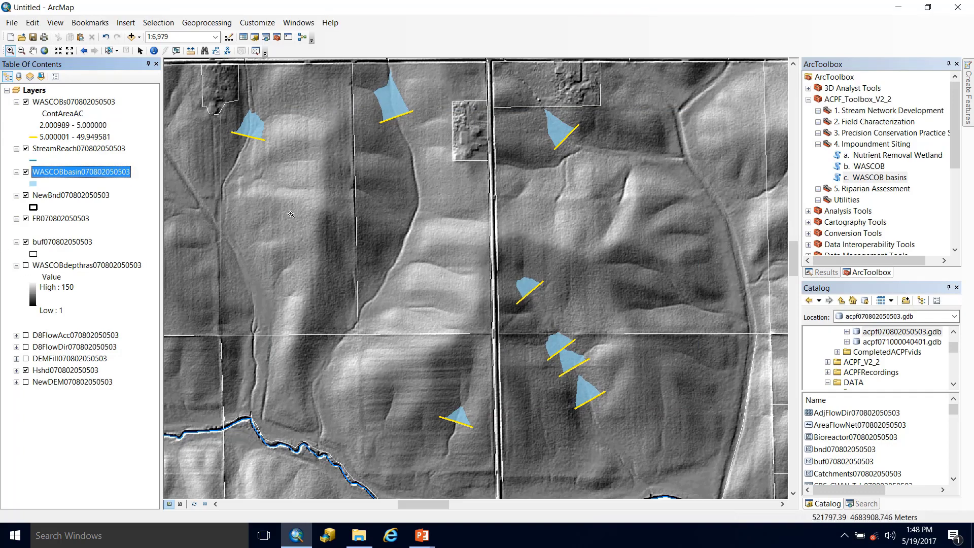
pyautogui.click(26, 173)
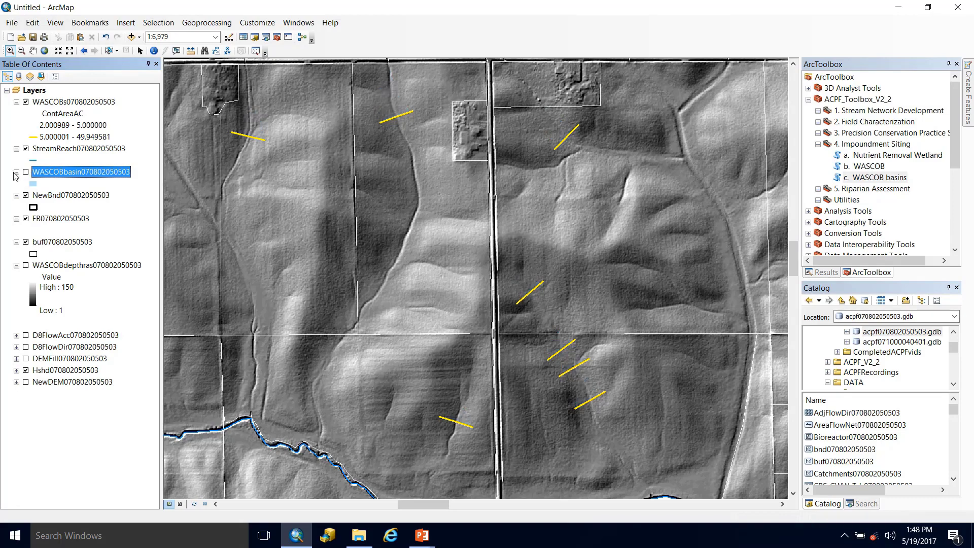
pyautogui.click(17, 172)
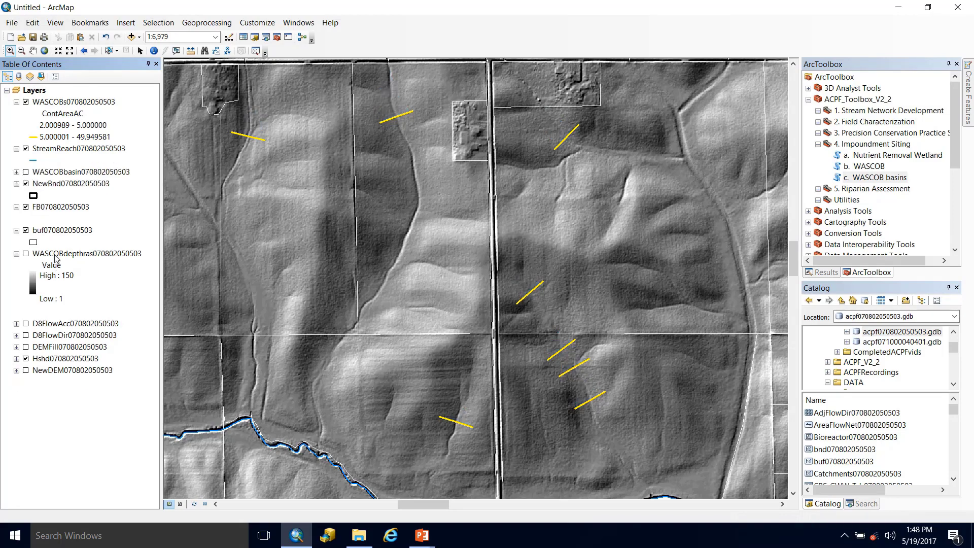
pyautogui.moveTo(55, 258); pyautogui.dragTo(55, 163)
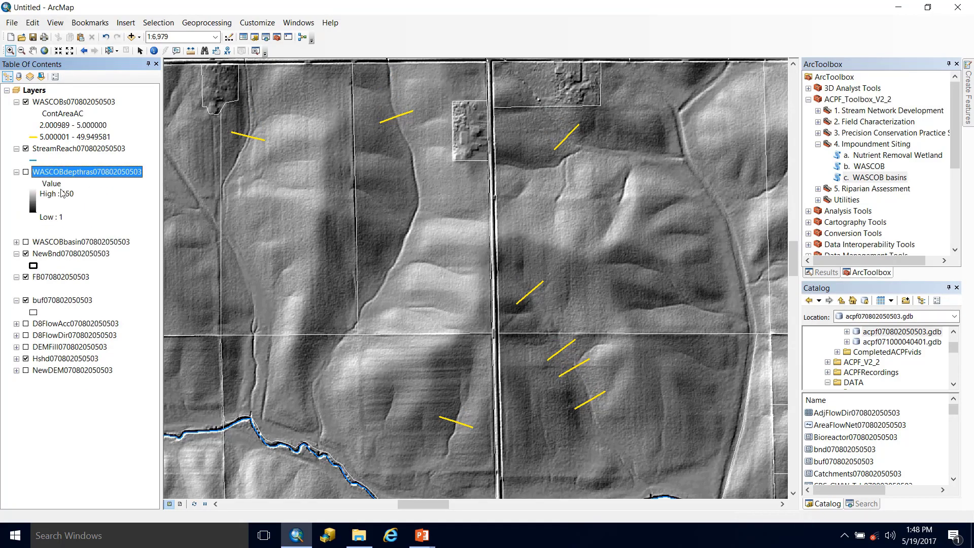
pyautogui.click(25, 172)
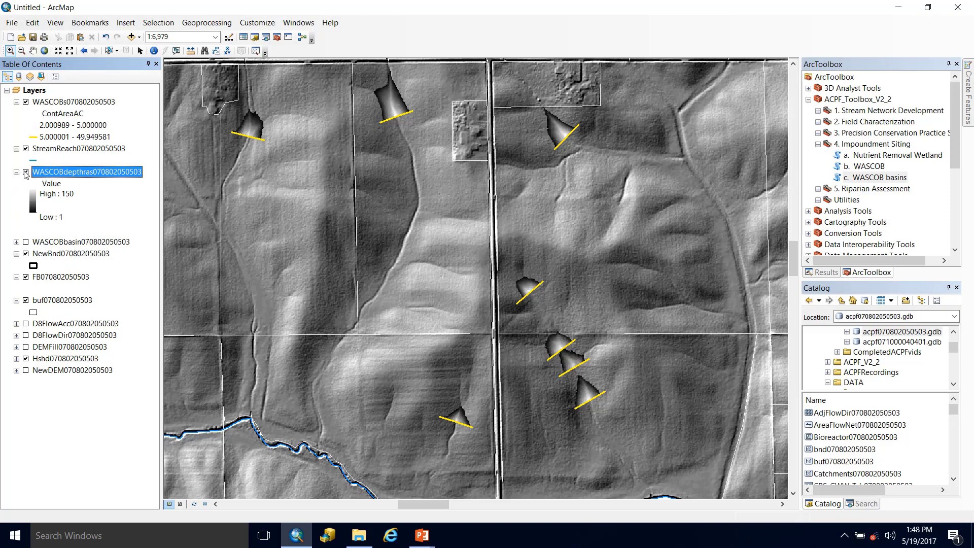
pyautogui.doubleClick(57, 173)
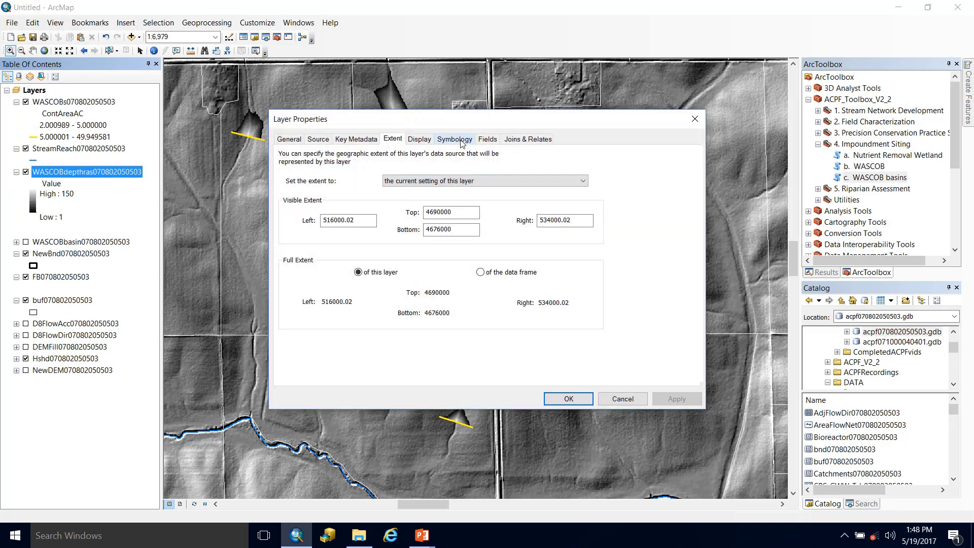
pyautogui.click(462, 142)
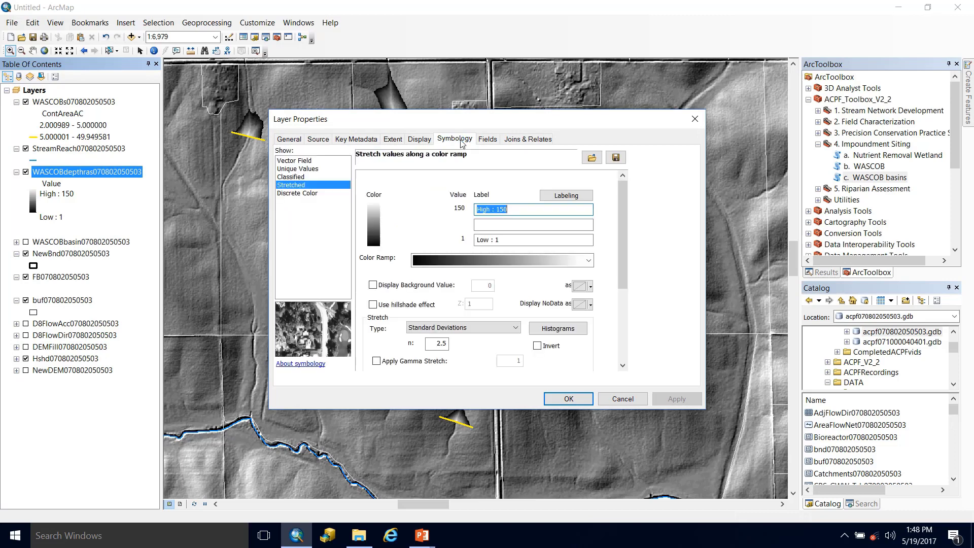
pyautogui.click(527, 263)
pyautogui.click(515, 238)
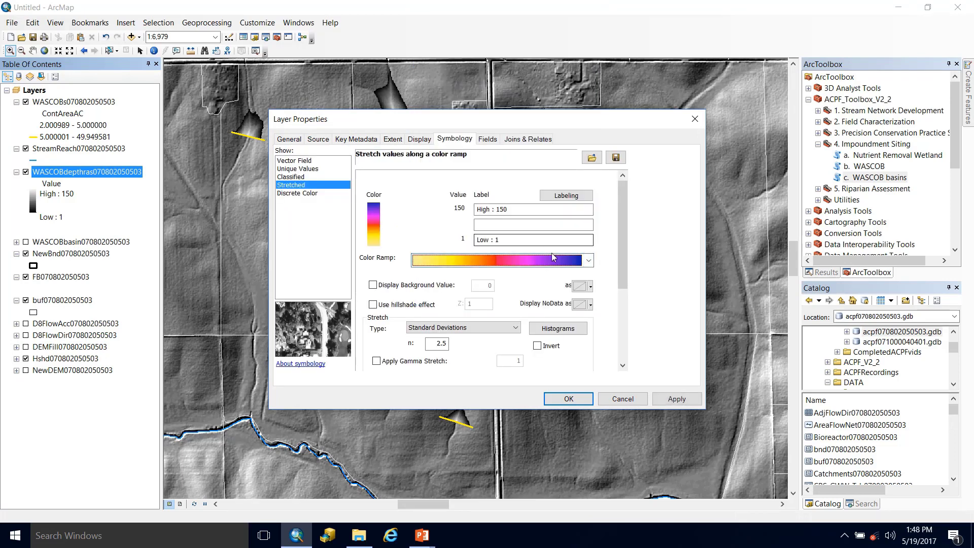
pyautogui.scroll(-5, 624, 279)
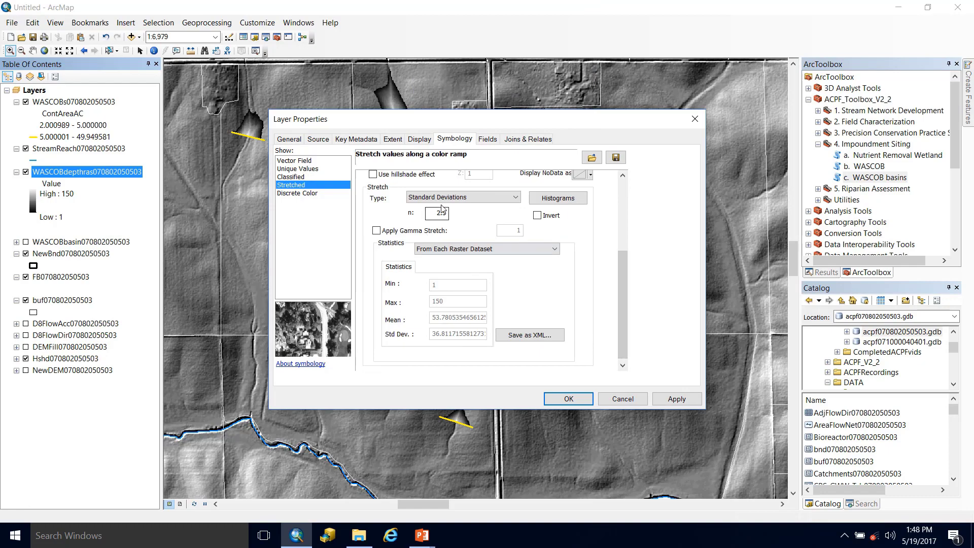
pyautogui.click(487, 249)
pyautogui.click(482, 257)
pyautogui.click(665, 402)
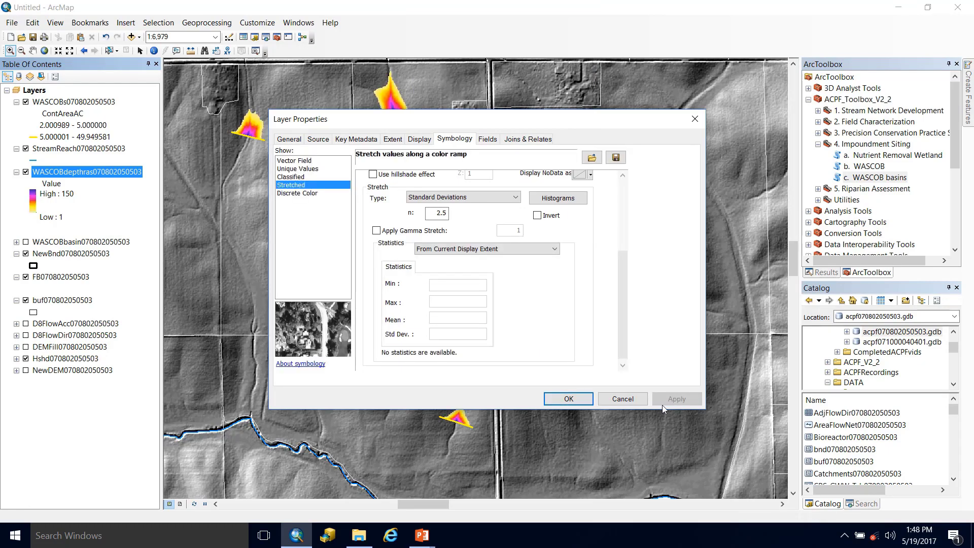
pyautogui.click(567, 399)
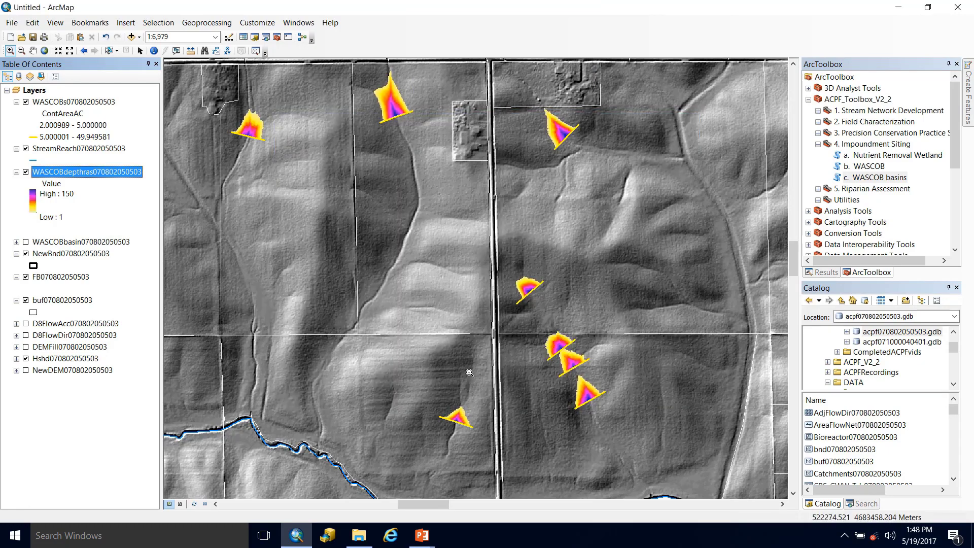
# Examine the WASCOB depth raster and the yellow WASCOB lines at several places across the watershed
pyautogui.moveTo(638, 422); pyautogui.dragTo(527, 363)
pyautogui.moveTo(602, 330); pyautogui.dragTo(482, 281)
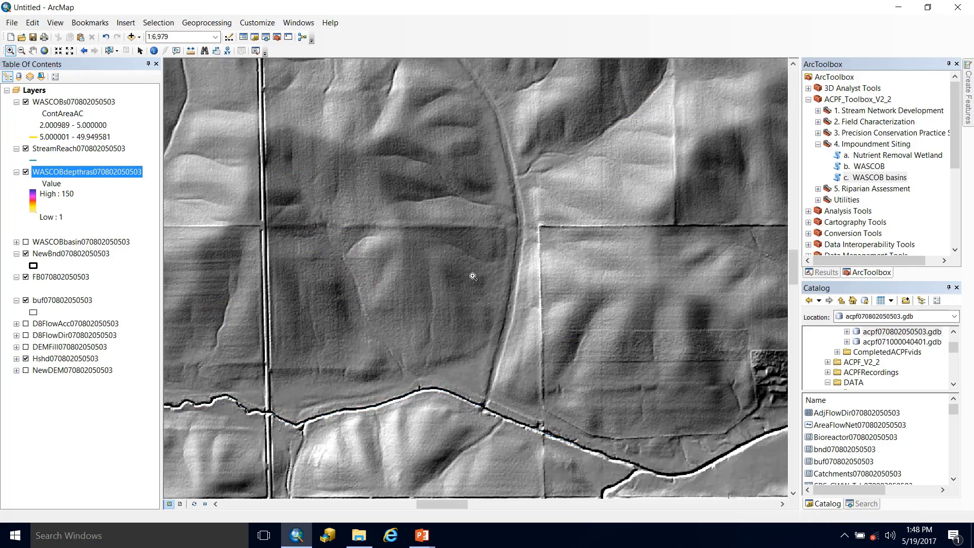
pyautogui.press('Up')
pyautogui.press('Right')
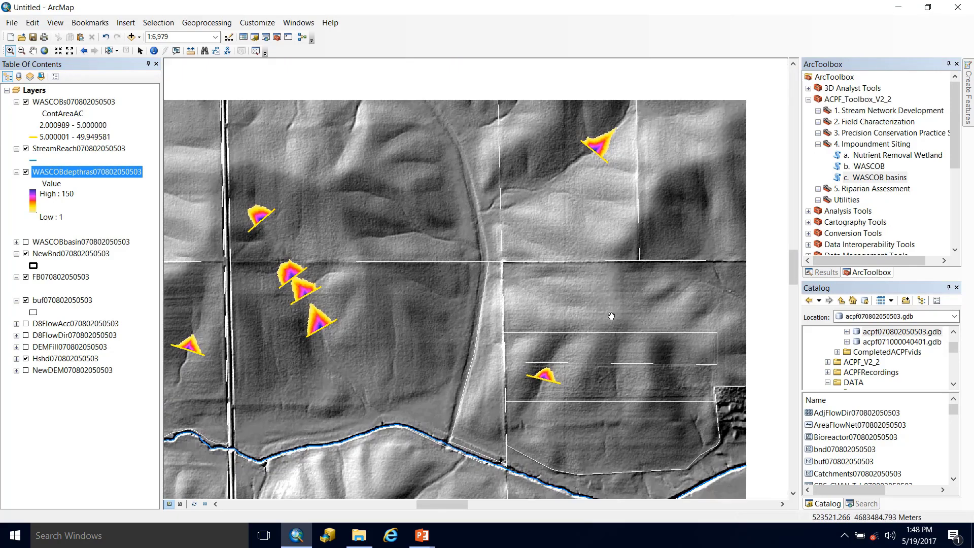
pyautogui.press('Up')
pyautogui.press('Right')
pyautogui.press('Up')
pyautogui.press('Right')
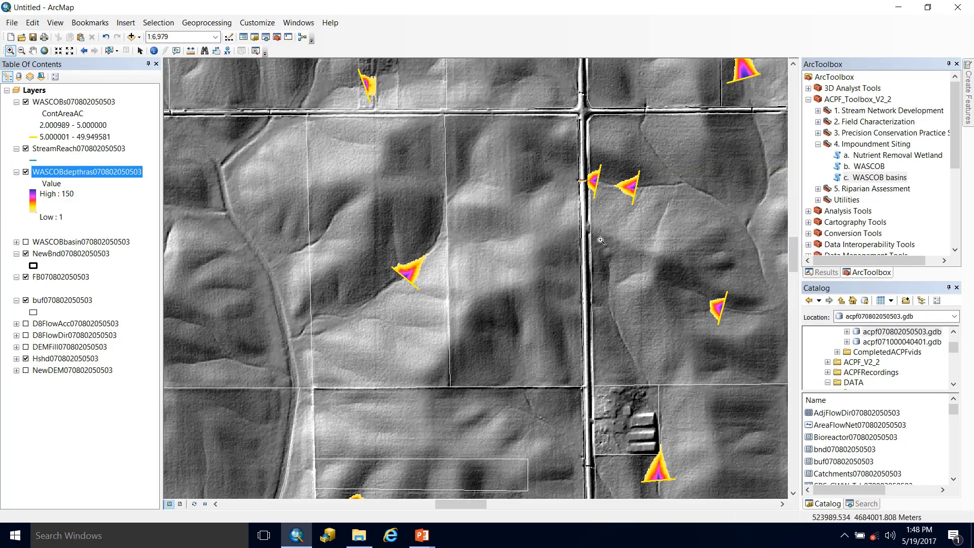
pyautogui.press('Up')
pyautogui.press('Right')
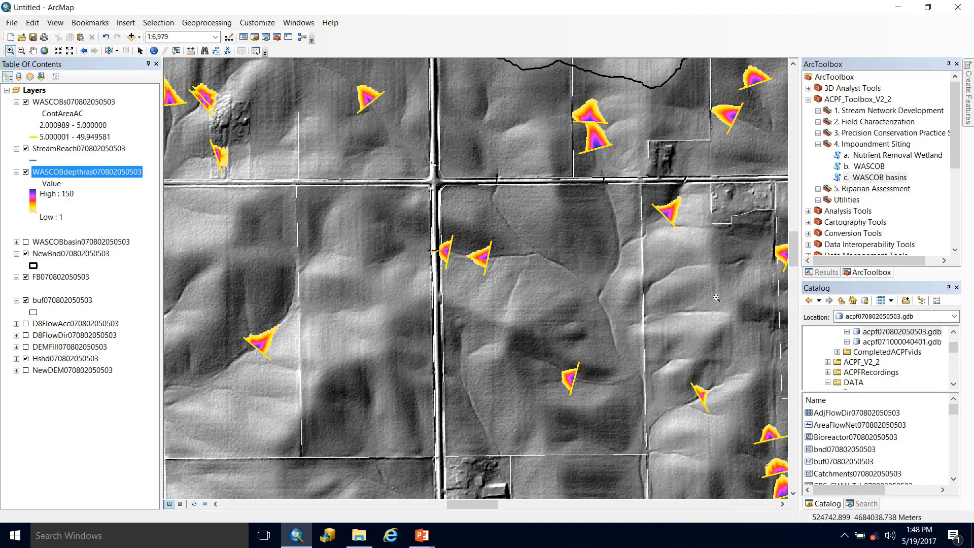
pyautogui.press('Right')
pyautogui.press('Down')
pyautogui.press('Right')
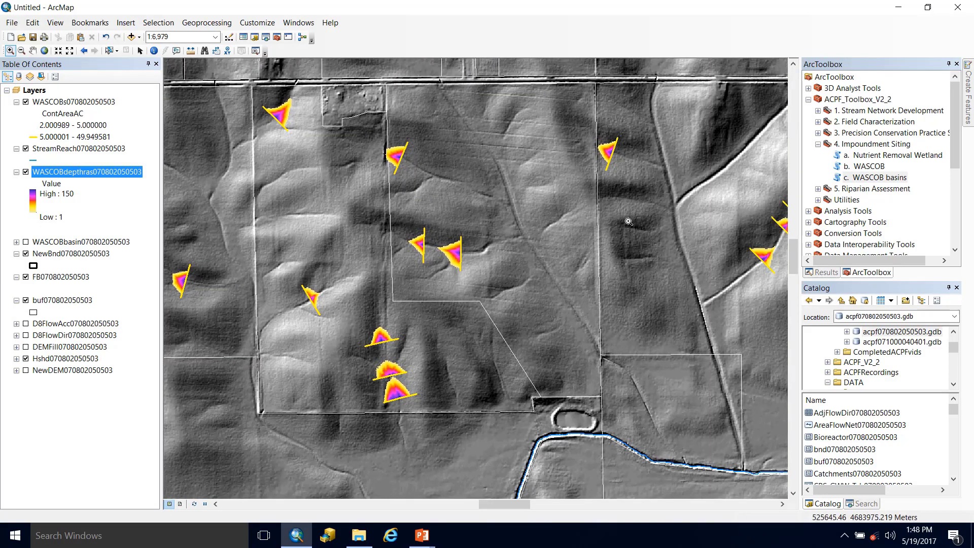
pyautogui.press('Up')
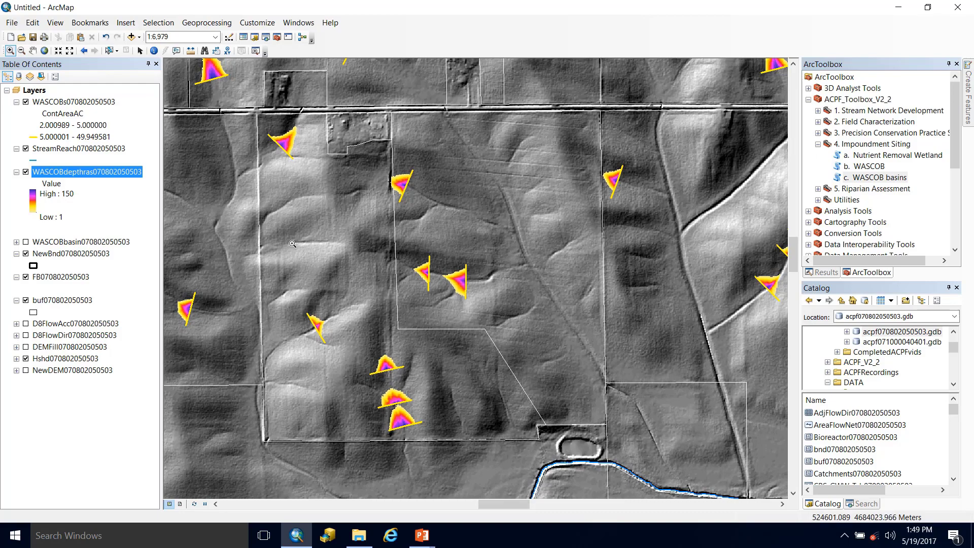
pyautogui.scroll(1, 566, 384)
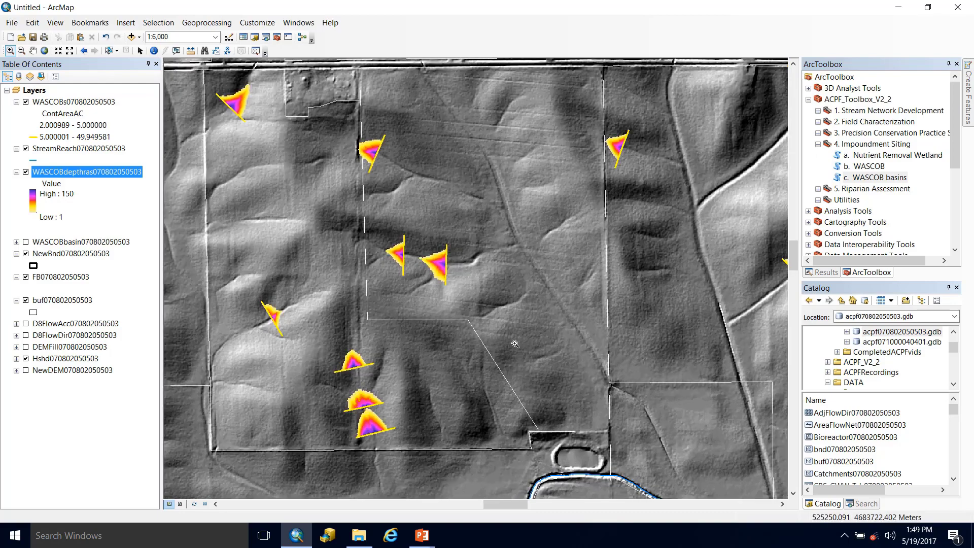
pyautogui.moveTo(566, 383); pyautogui.dragTo(533, 359)
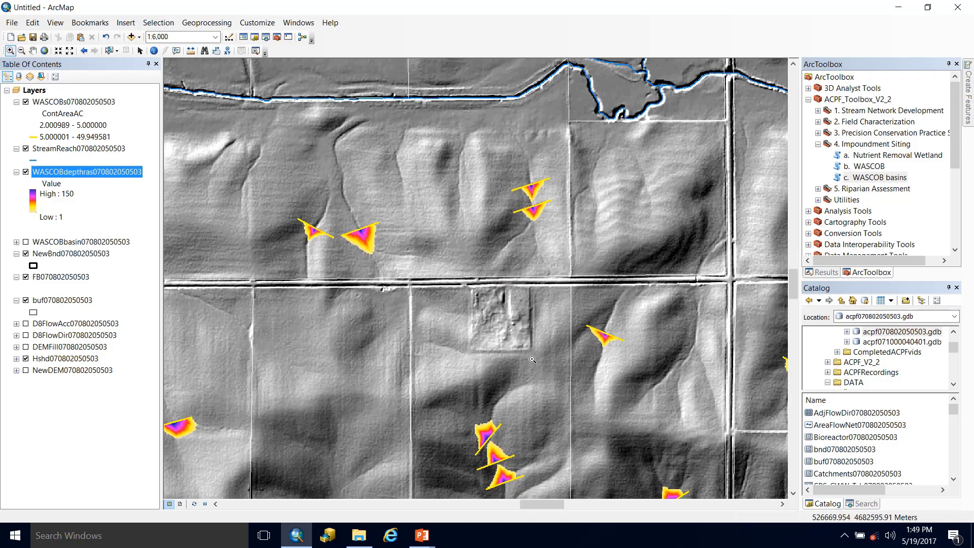